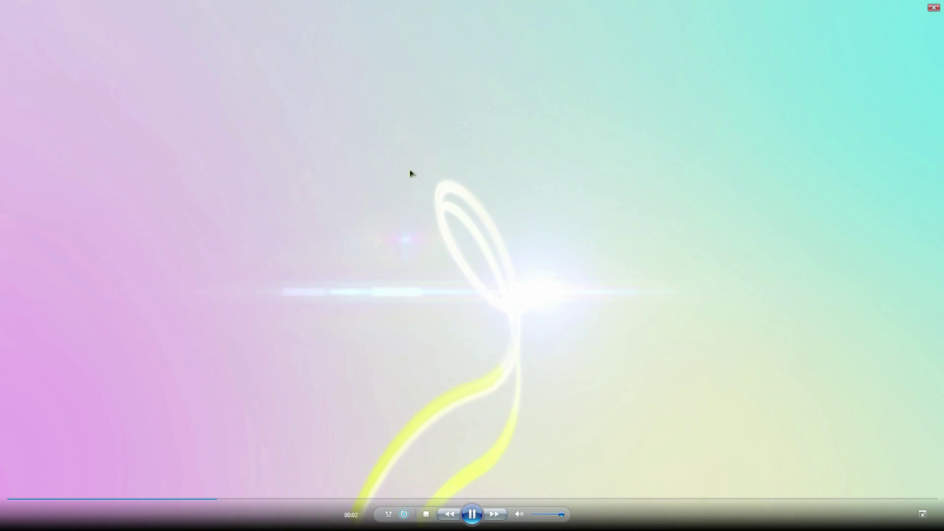
Step: Exit full-screen playback of the example light-streak video in Windows Media Player
{"action": "double_click", "coordinate": [431, 183]}
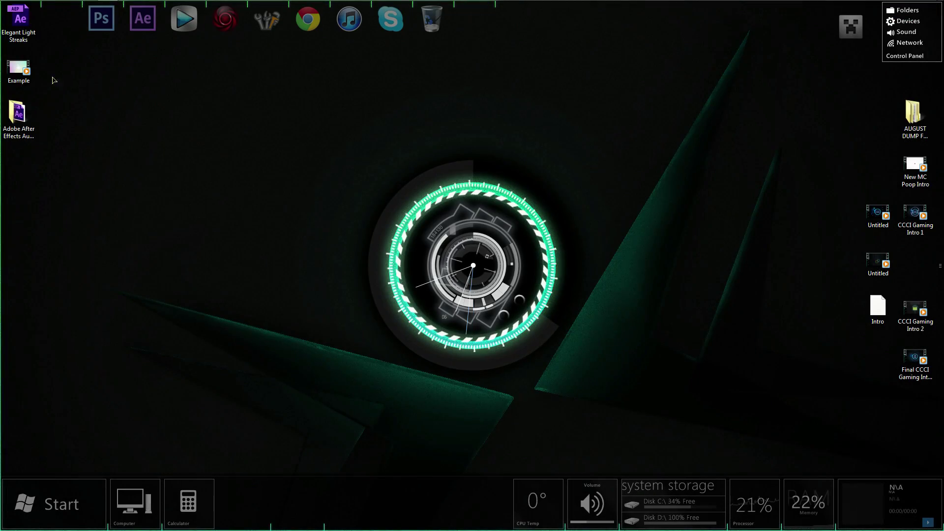
{"action": "left_click", "coordinate": [30, 40]}
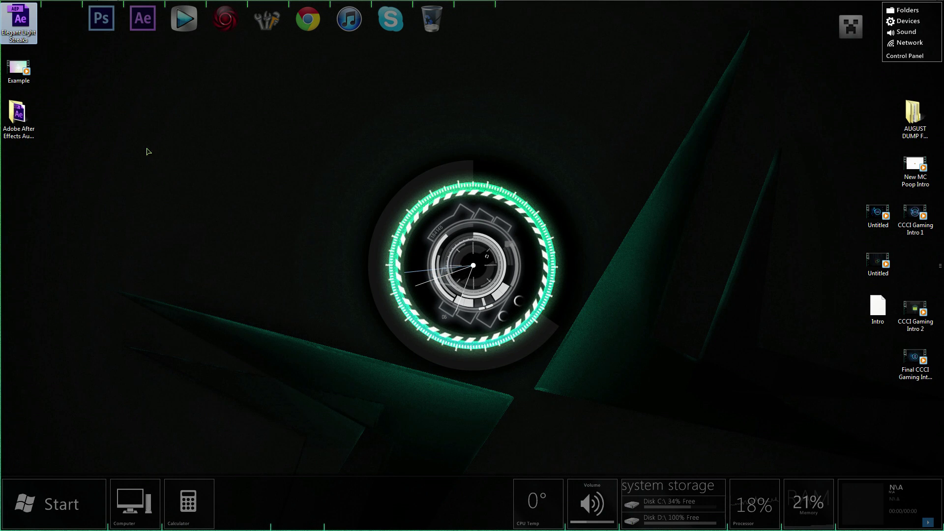
{"action": "left_click", "coordinate": [139, 119]}
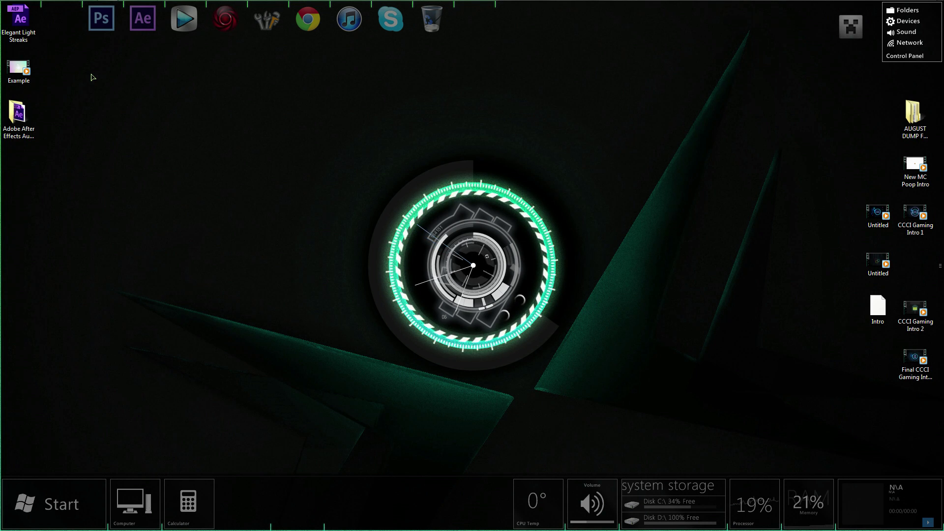
{"action": "mouse_move", "coordinate": [104, 7]}
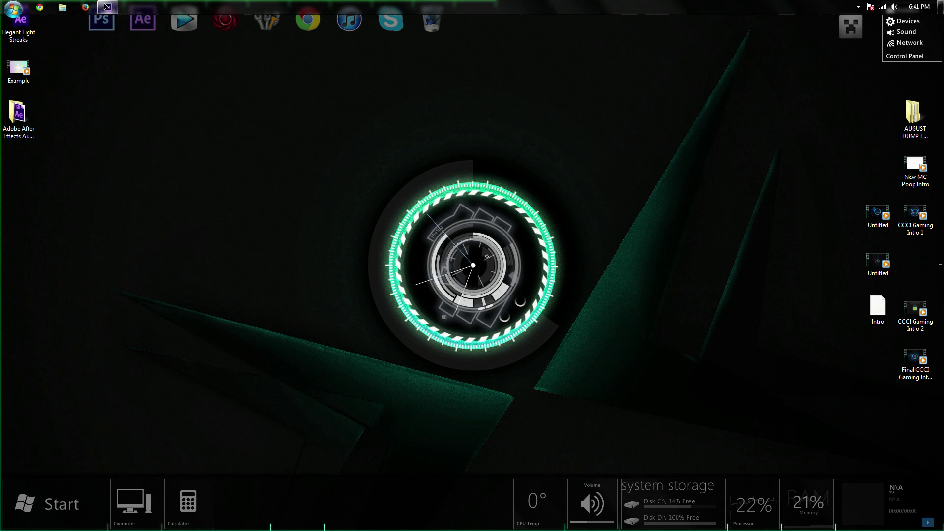
Step: Create composition Comp 1 at 1920×1080, 29.97 fps, 10 seconds using the HDTV 1080 preset
{"action": "left_click", "coordinate": [107, 6]}
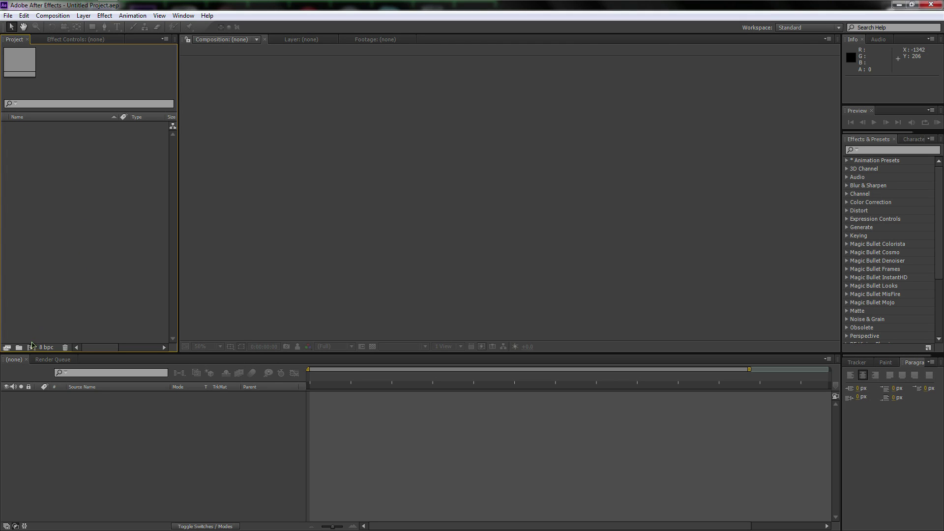
{"action": "left_click", "coordinate": [32, 348]}
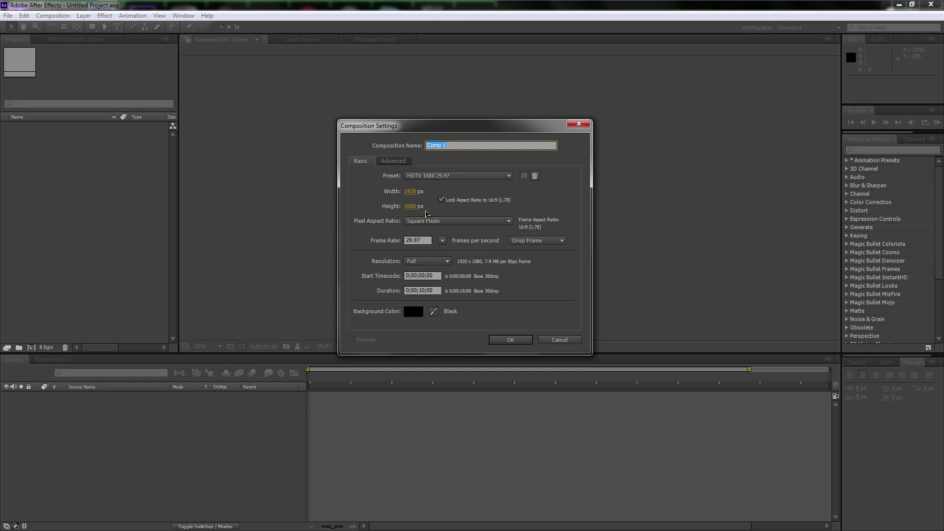
{"action": "left_click", "coordinate": [510, 340]}
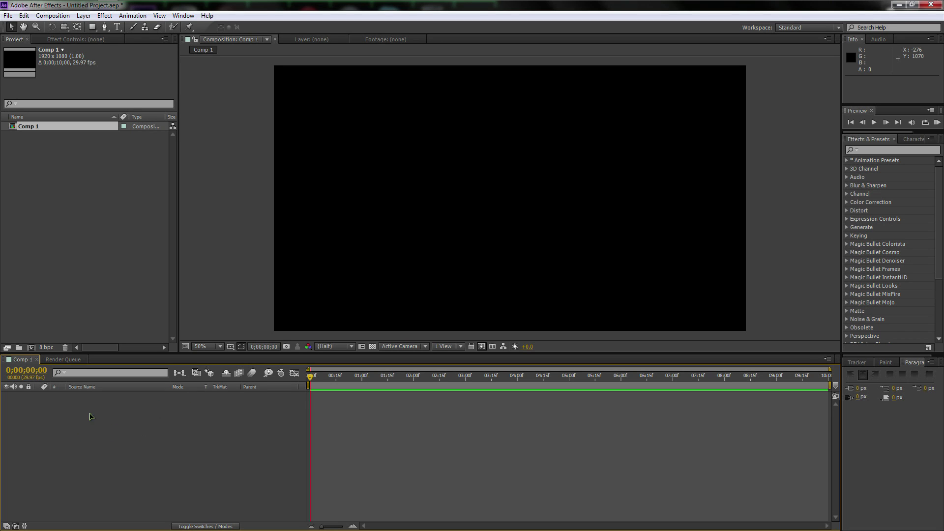
Step: Add a black full-frame solid named BG and search the effects list for 'ramp'
{"action": "right_click", "coordinate": [90, 416]}
{"action": "mouse_move", "coordinate": [110, 417]}
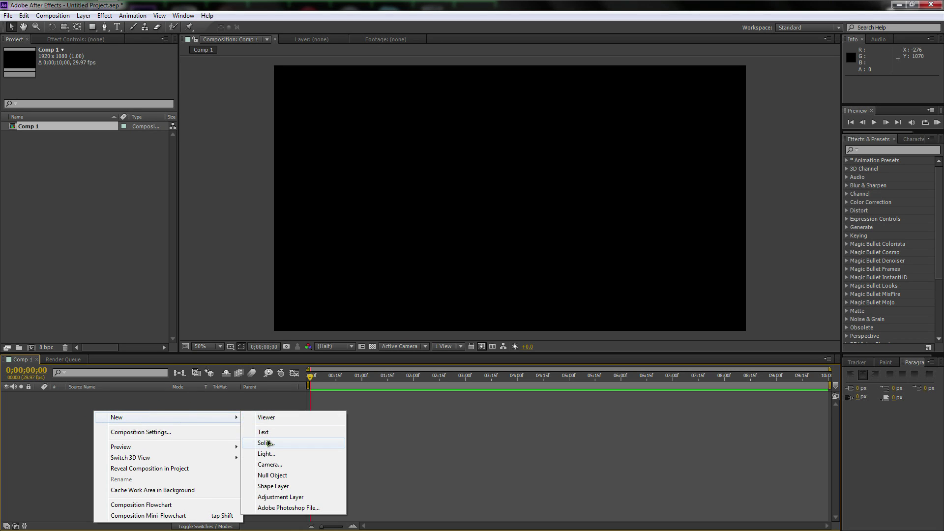
{"action": "left_click", "coordinate": [268, 443]}
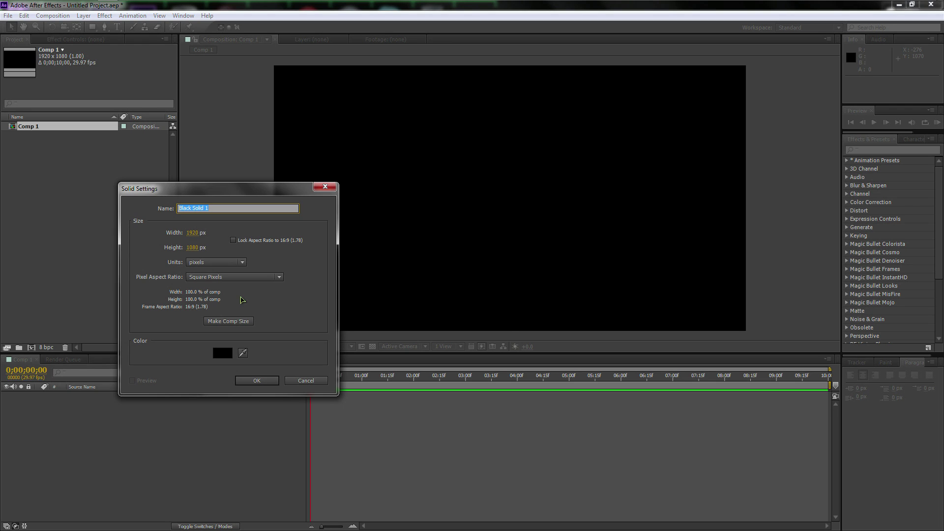
{"action": "type", "text": "BG"}
{"action": "key", "text": "Return"}
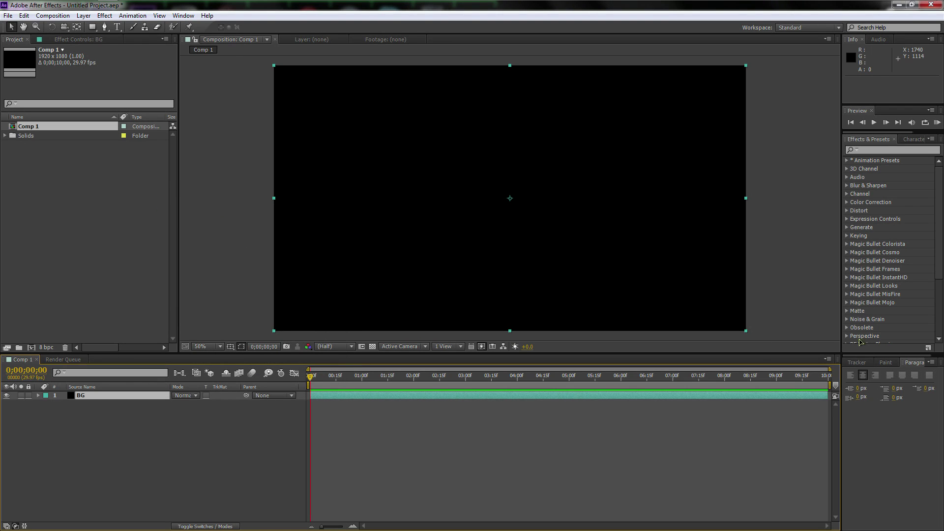
{"action": "left_click", "coordinate": [879, 149]}
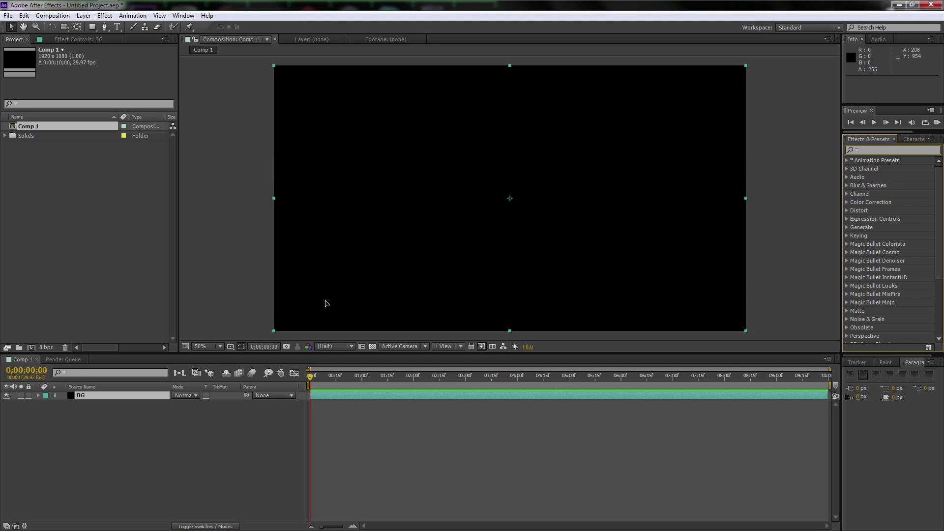
{"action": "type", "text": "ramp"}
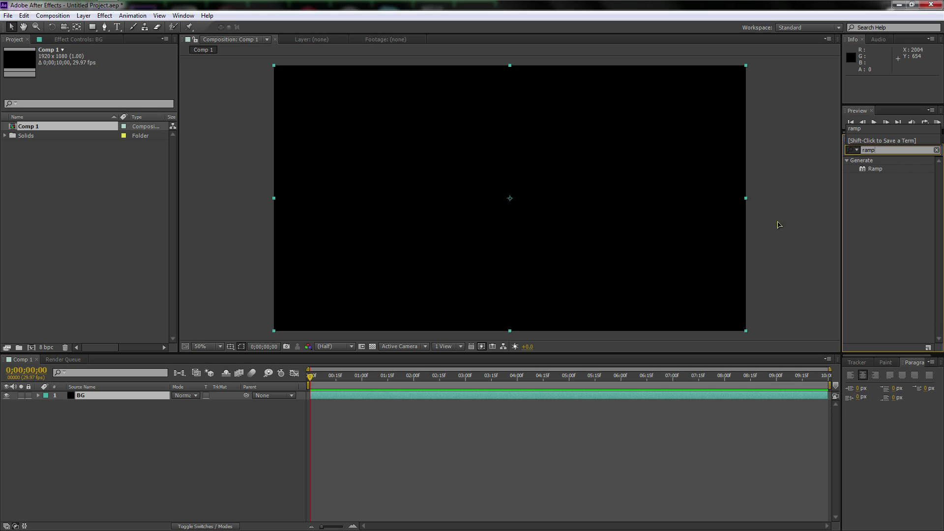
Step: Apply Ramp to BG with a dark grey start colour and near-black end colour
{"action": "left_click_drag", "start_coordinate": [881, 171], "coordinate": [98, 395]}
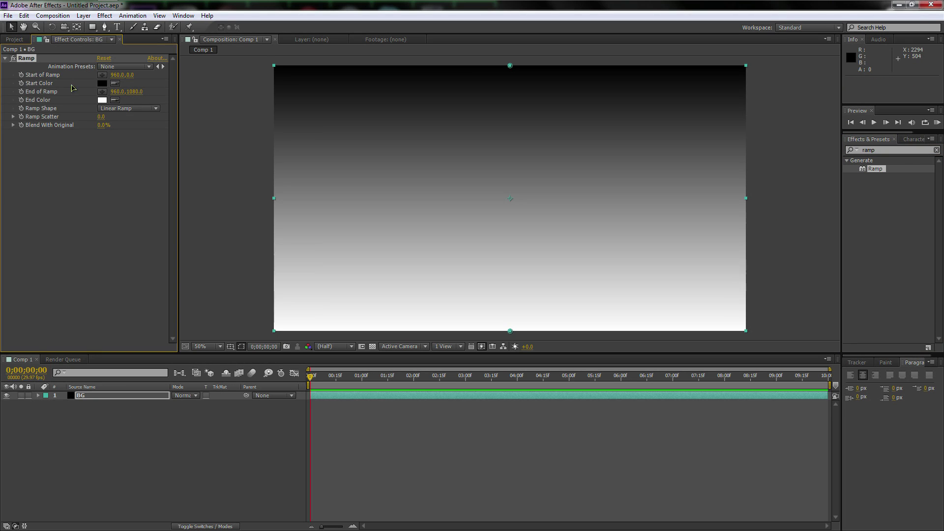
{"action": "left_click", "coordinate": [102, 84]}
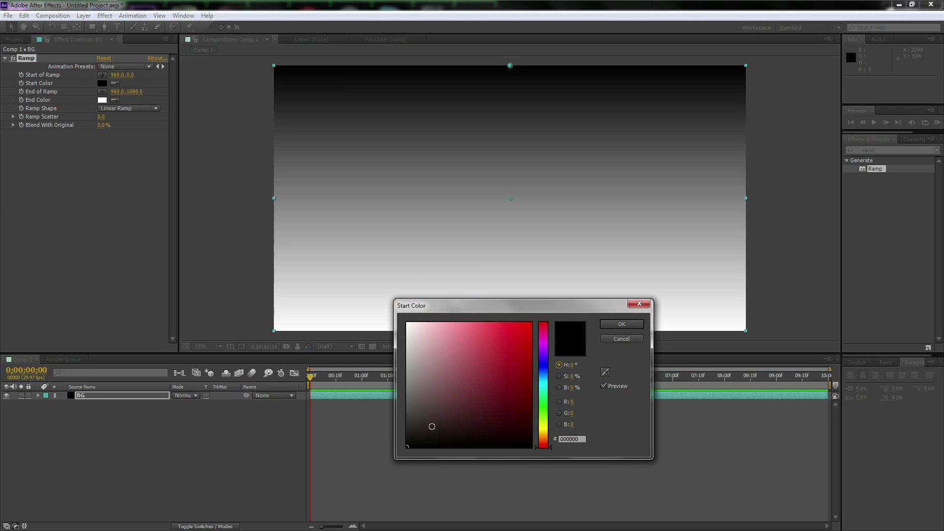
{"action": "left_click_drag", "start_coordinate": [431, 426], "coordinate": [374, 420]}
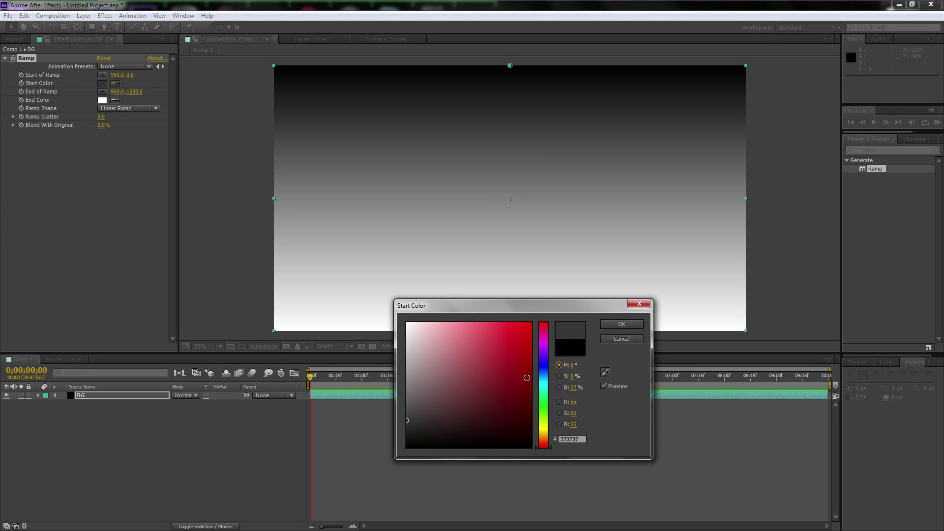
{"action": "left_click", "coordinate": [621, 324]}
{"action": "left_click", "coordinate": [102, 101]}
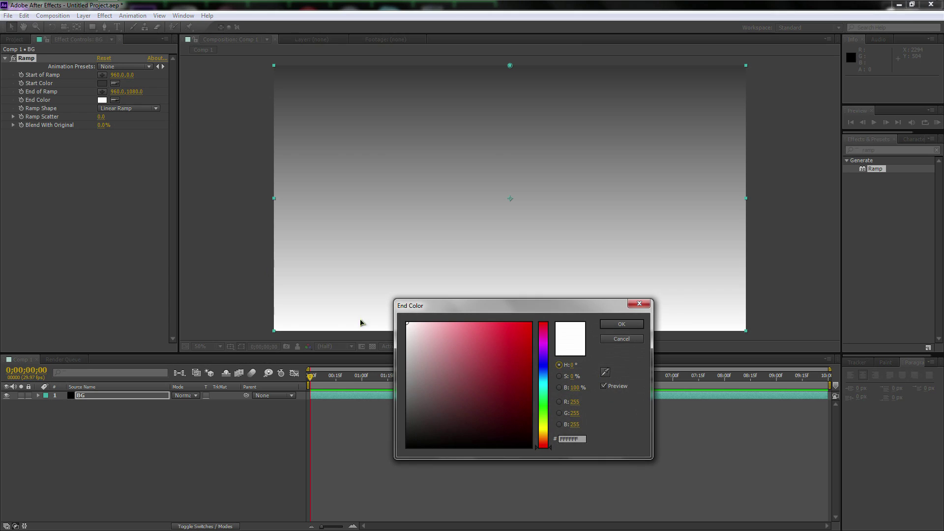
{"action": "left_click_drag", "start_coordinate": [415, 395], "coordinate": [391, 434]}
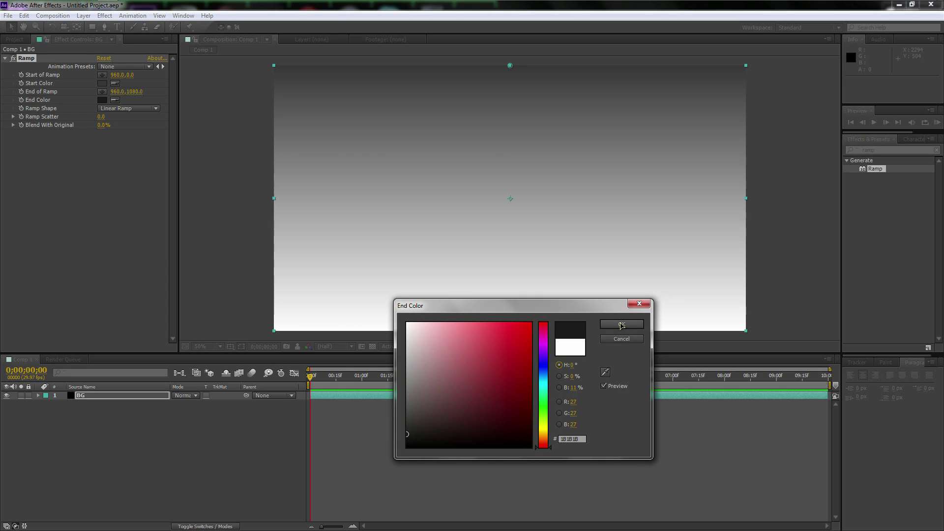
{"action": "left_click", "coordinate": [621, 324]}
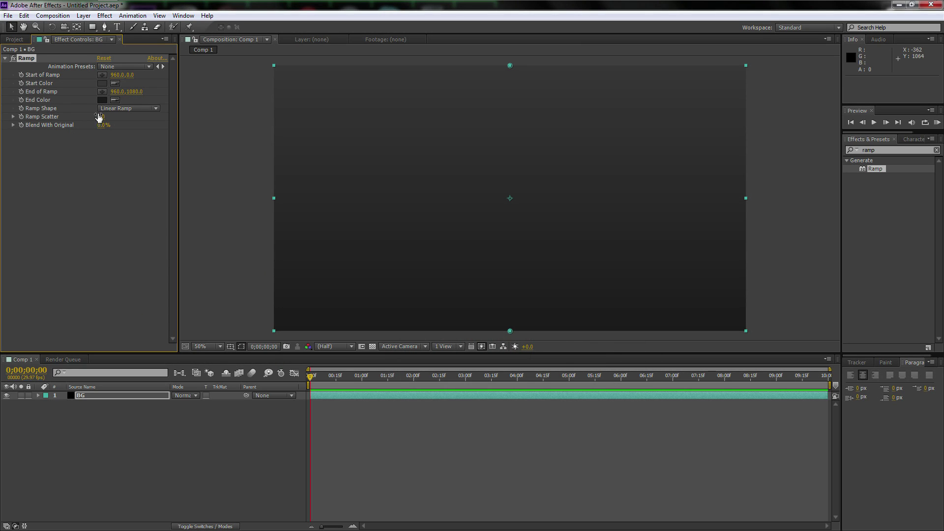
Step: Change the Ramp Shape to Radial Ramp and set Ramp Scatter to 300
{"action": "left_click", "coordinate": [105, 108]}
{"action": "left_click", "coordinate": [114, 130]}
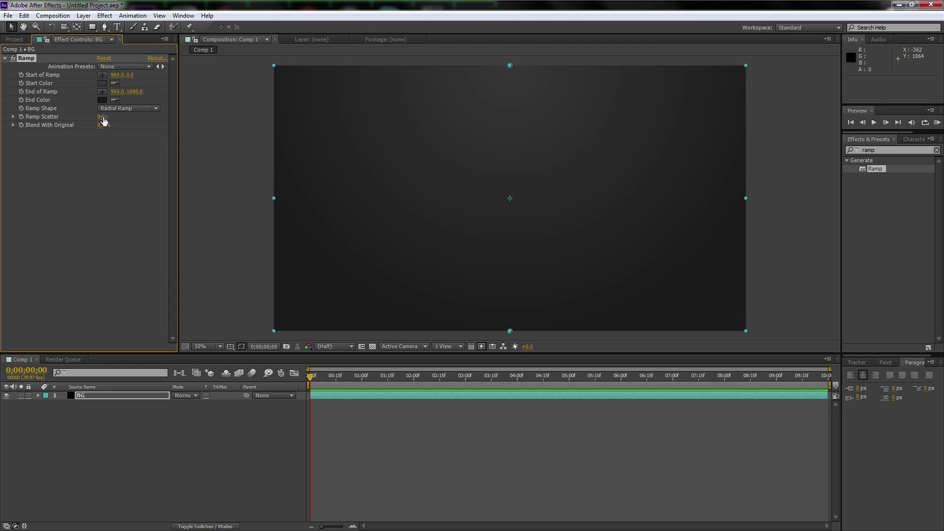
{"action": "left_click_drag", "start_coordinate": [100, 117], "coordinate": [104, 117]}
{"action": "left_click", "coordinate": [102, 117]}
{"action": "key", "text": "Return"}
Step: Fine-tune the Ramp colours, darkening the start colour slightly
{"action": "left_click", "coordinate": [101, 101]}
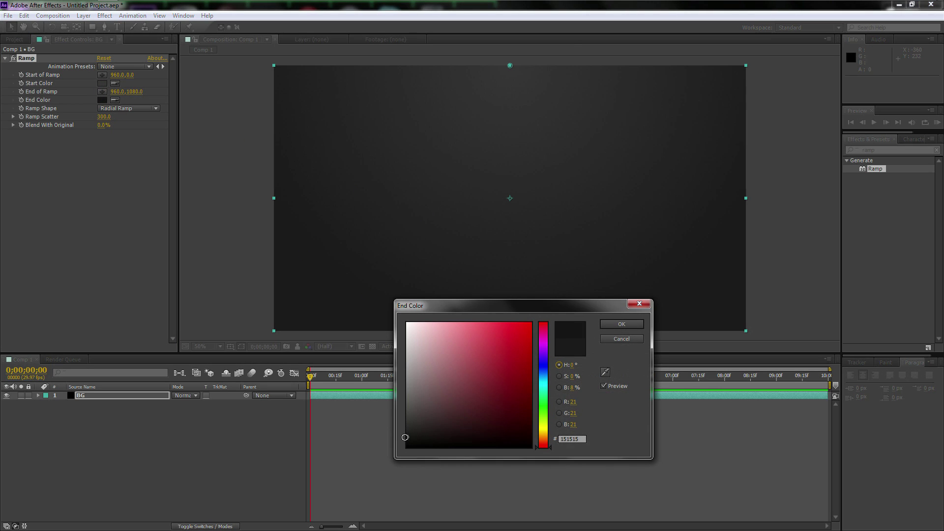
{"action": "left_click", "coordinate": [614, 324]}
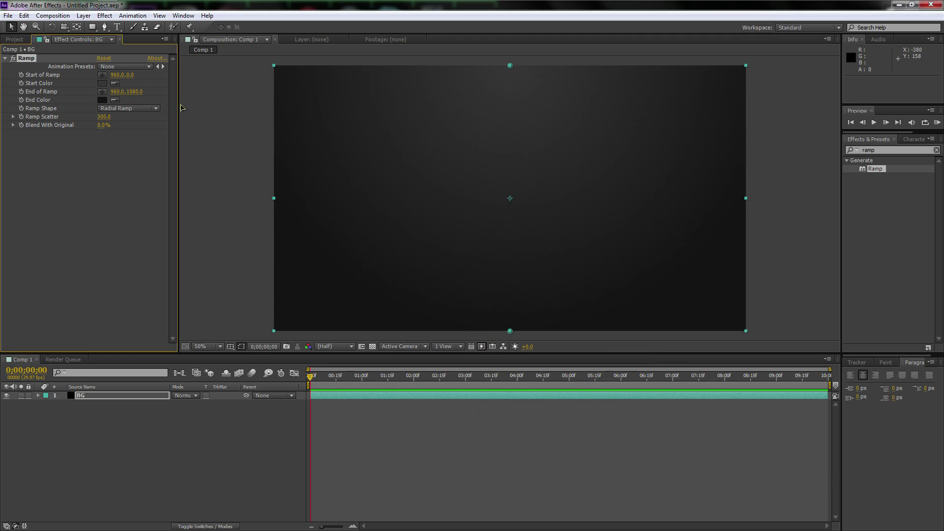
{"action": "left_click", "coordinate": [102, 84]}
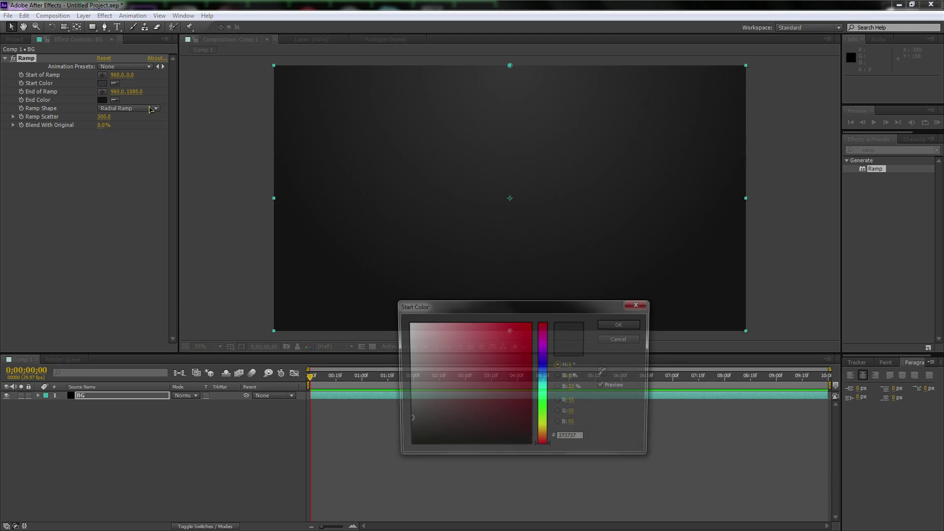
{"action": "left_click_drag", "start_coordinate": [410, 423], "coordinate": [401, 429]}
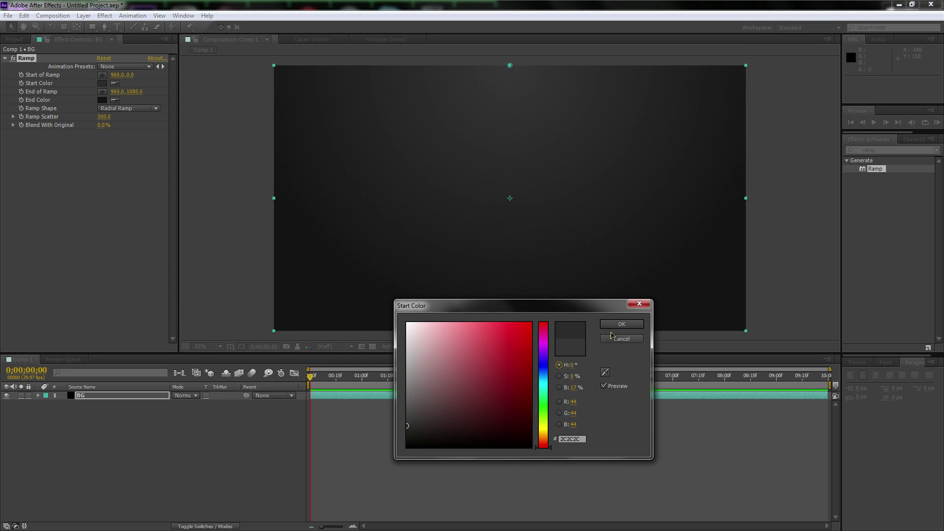
{"action": "left_click", "coordinate": [620, 323]}
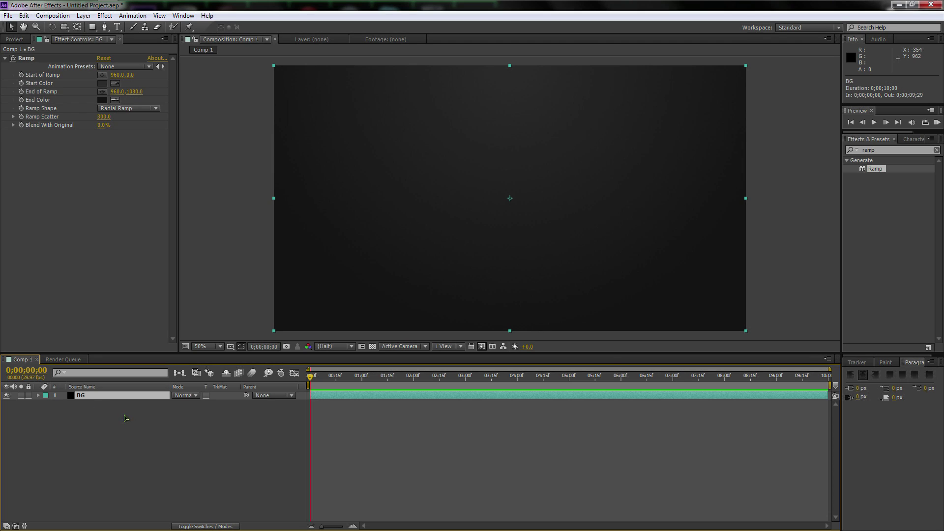
Step: Add a Null Object layer, Null 1, above BG
{"action": "right_click", "coordinate": [102, 417]}
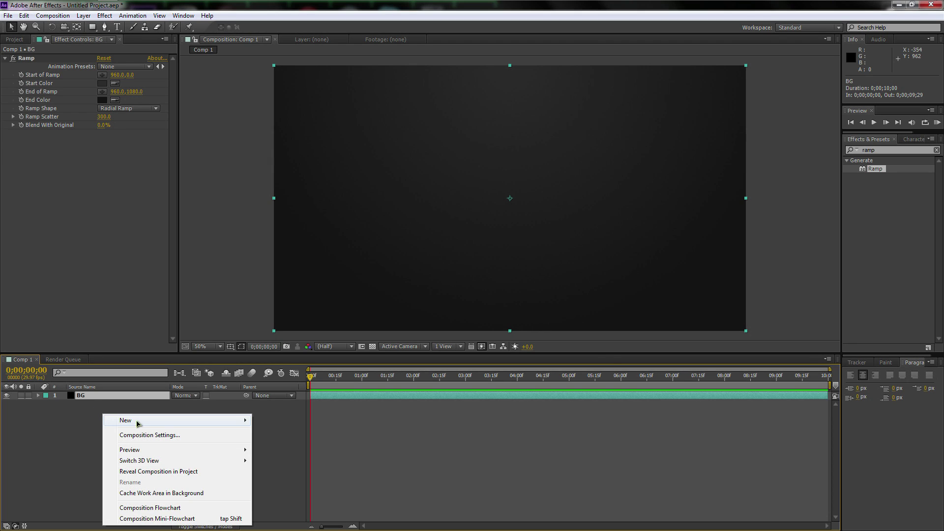
{"action": "mouse_move", "coordinate": [238, 421]}
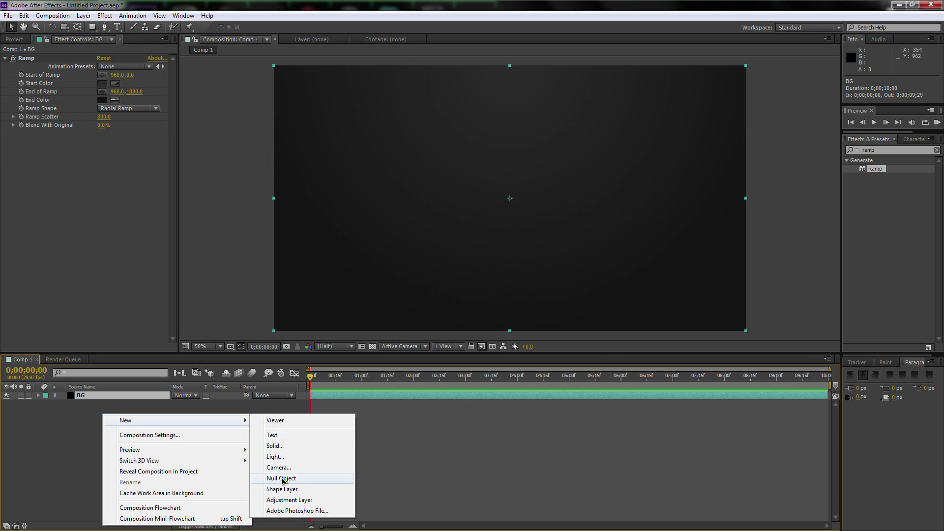
{"action": "left_click", "coordinate": [281, 479]}
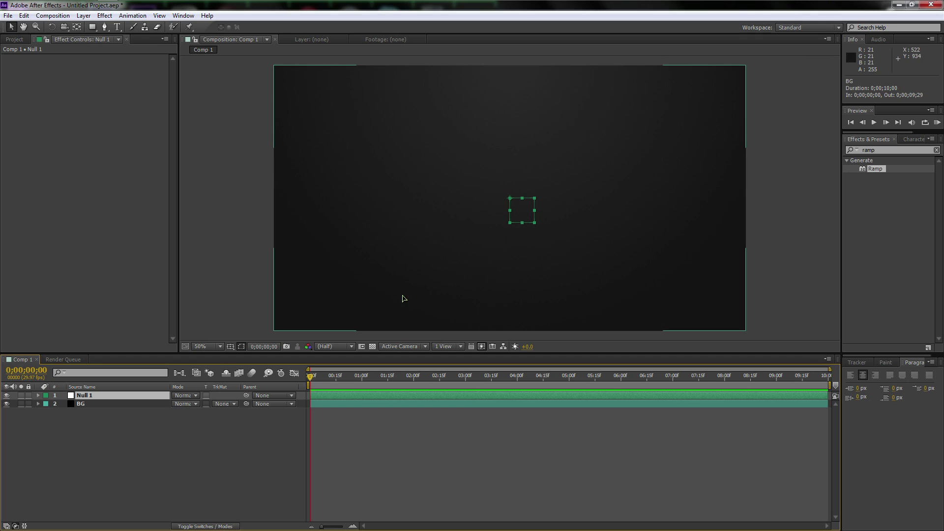
Step: Drag Null 1's anchor point to the centre of its square with the Pan Behind tool
{"action": "key", "text": "y"}
{"action": "left_click", "coordinate": [522, 209]}
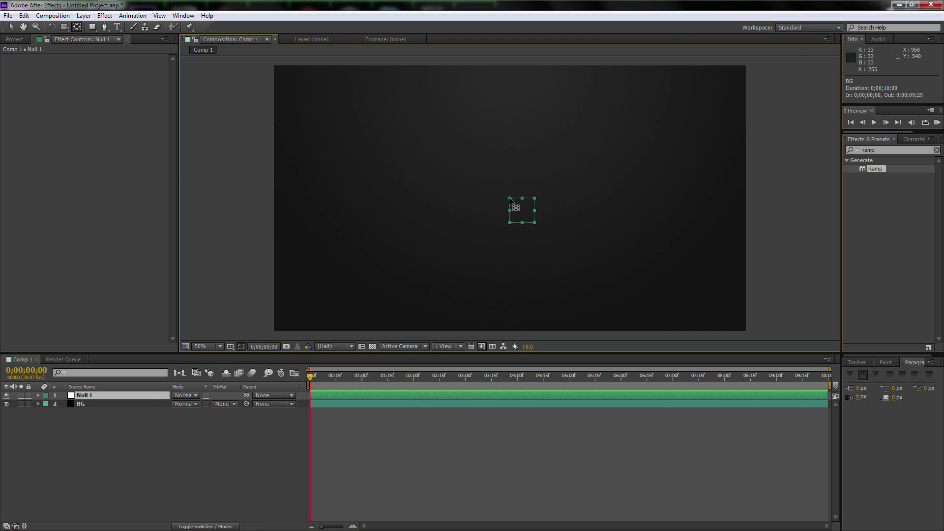
{"action": "left_click_drag", "start_coordinate": [510, 199], "coordinate": [522, 213]}
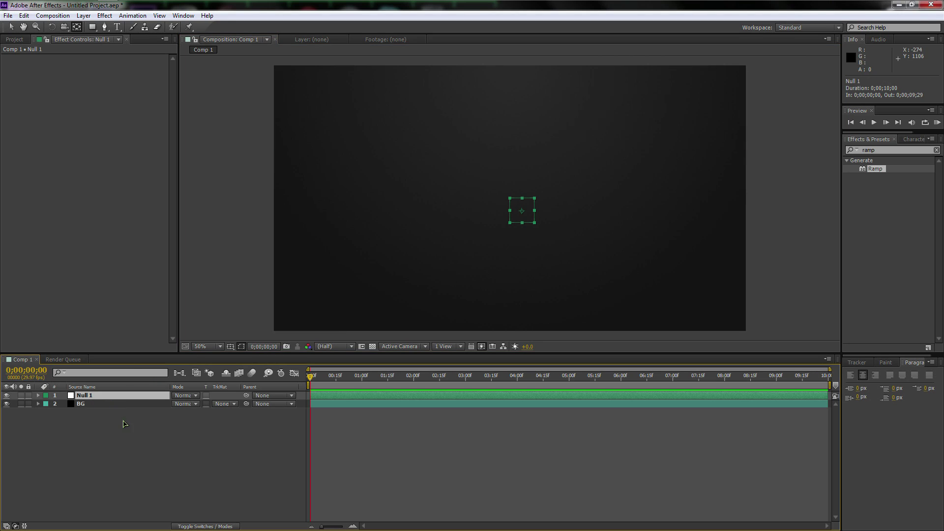
{"action": "left_click", "coordinate": [11, 27]}
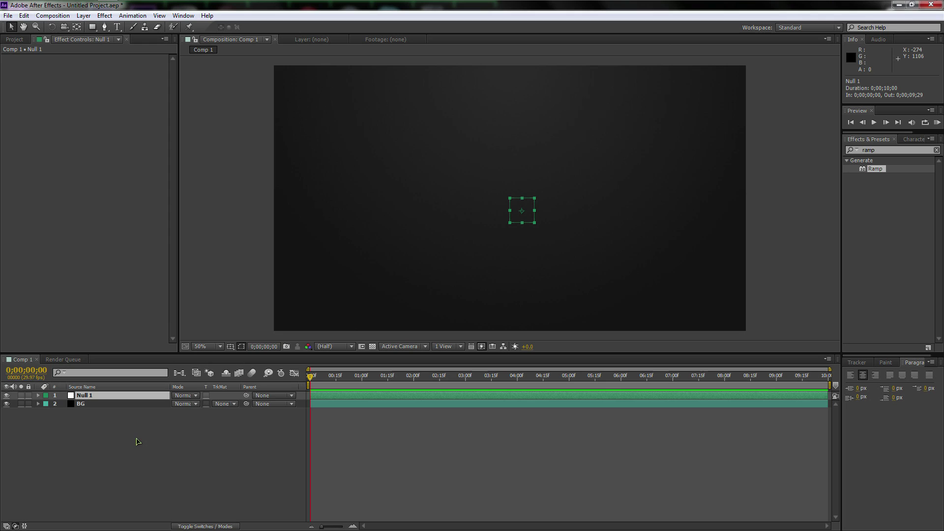
Step: Add a new black solid named Particle
{"action": "right_click", "coordinate": [137, 440]}
{"action": "mouse_move", "coordinate": [270, 332]}
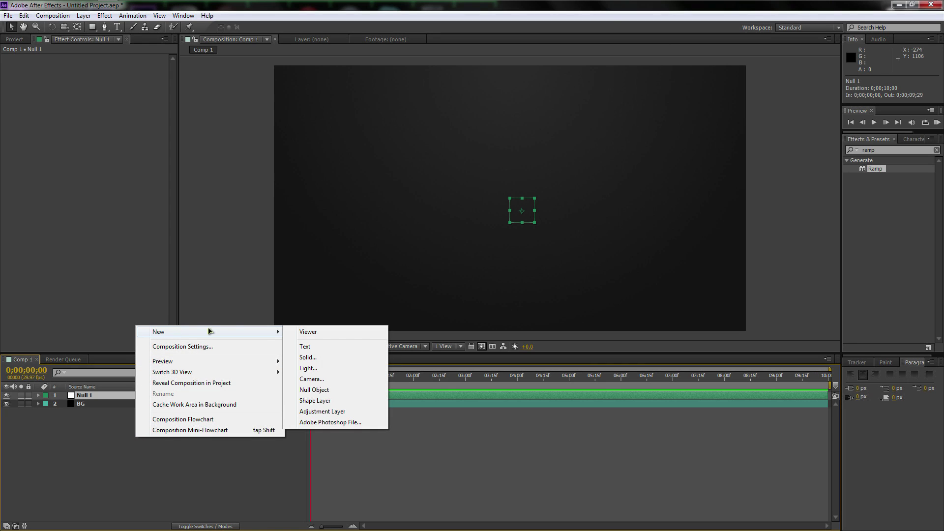
{"action": "left_click", "coordinate": [319, 357]}
{"action": "type", "text": "Particle"}
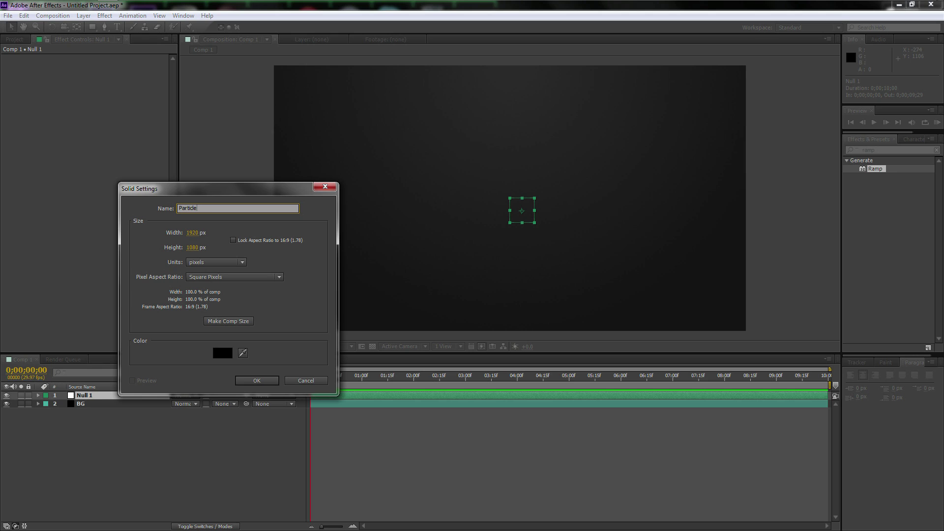
{"action": "key", "text": "Return"}
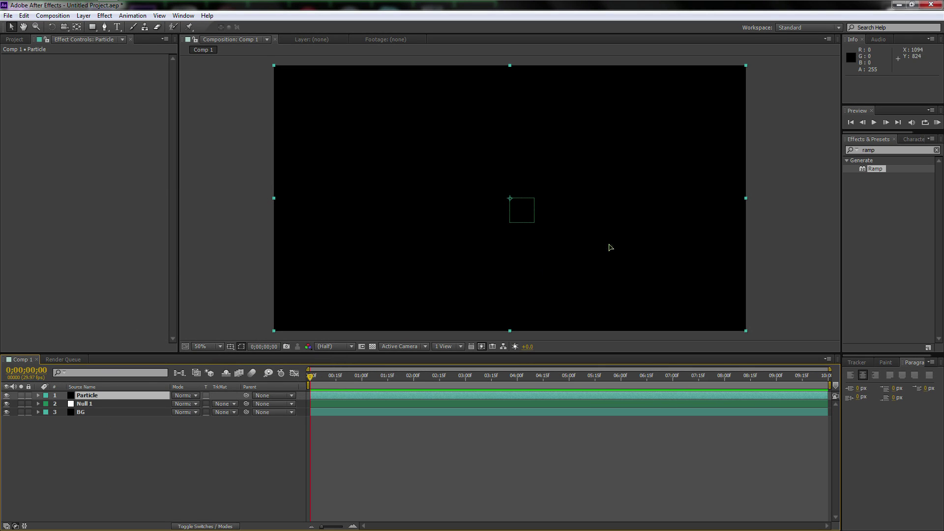
Step: Clear the ramp search and apply Simulation > CC Particle Systems II to the Particle layer
{"action": "key", "text": "ctrl+5"}
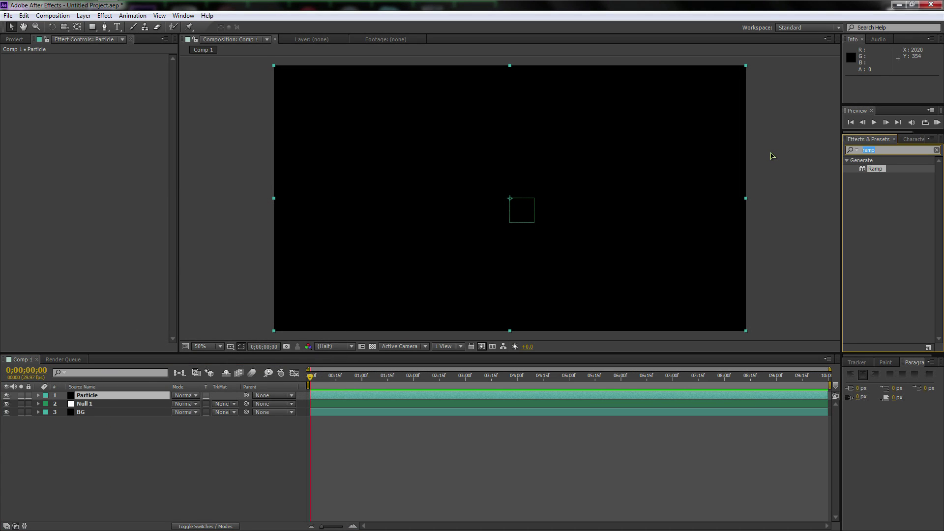
{"action": "key", "text": "BackSpace"}
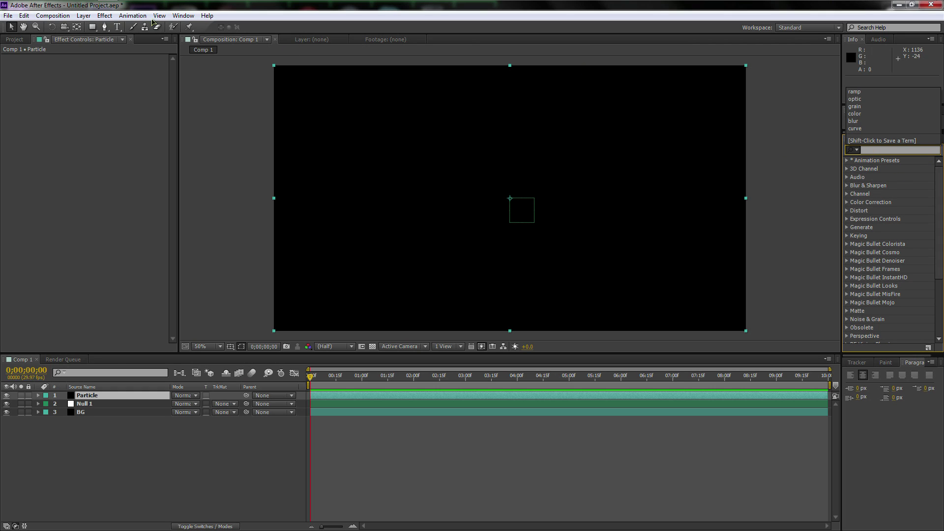
{"action": "left_click", "coordinate": [109, 18]}
{"action": "left_click", "coordinate": [87, 398]}
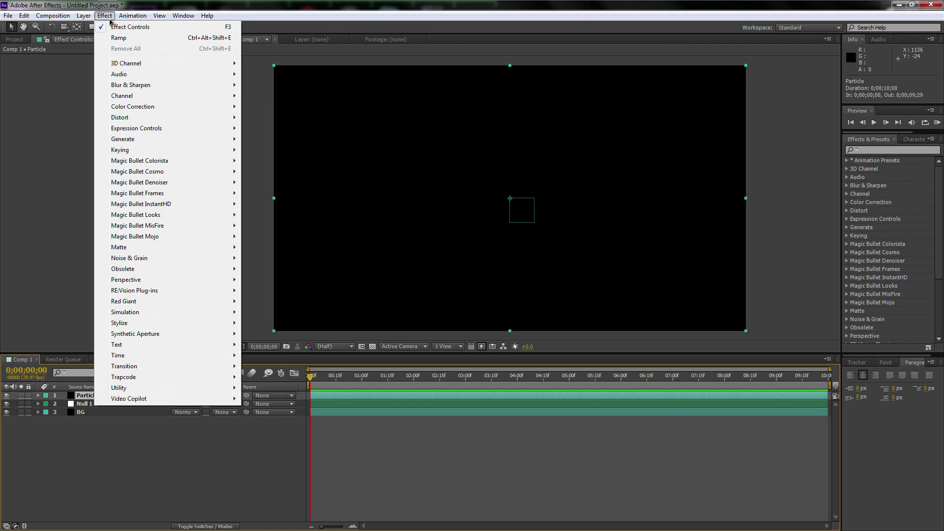
{"action": "mouse_move", "coordinate": [146, 317]}
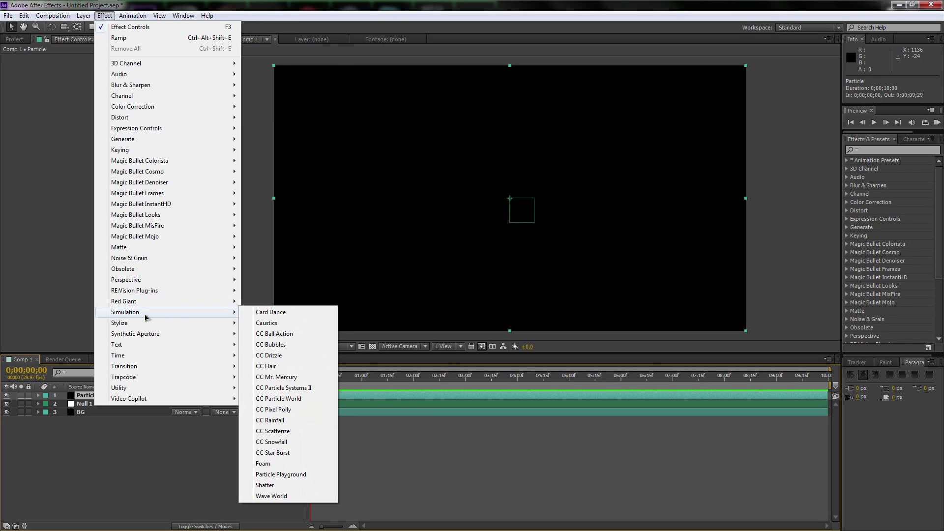
{"action": "left_click", "coordinate": [294, 389]}
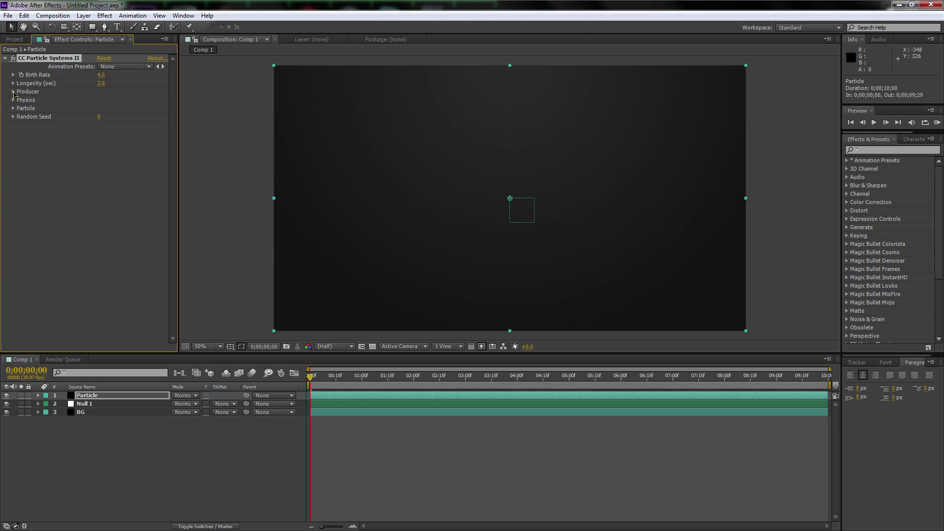
Step: Set the Producer Radius X to 0.3 and Radius Y to 0.2
{"action": "left_click", "coordinate": [13, 92]}
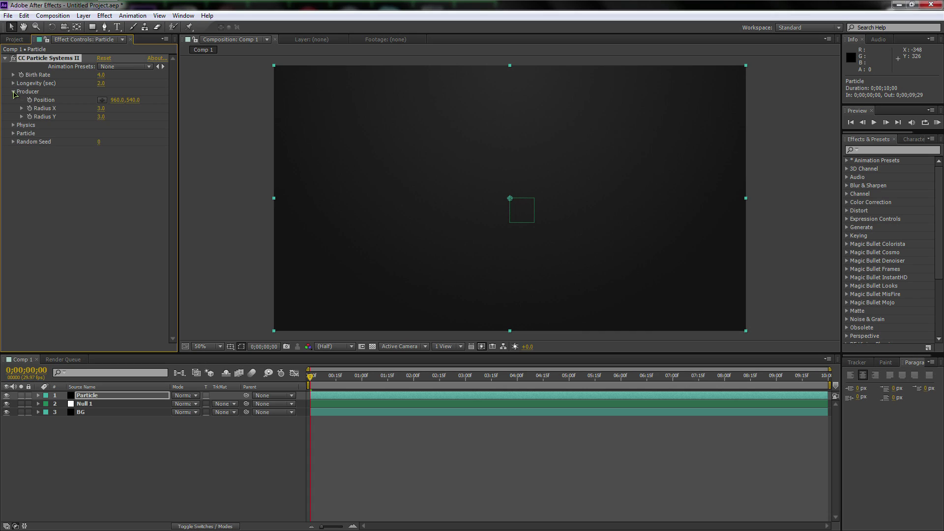
{"action": "left_click", "coordinate": [100, 108]}
{"action": "type", "text": ".3"}
{"action": "key", "text": "Return"}
{"action": "left_click", "coordinate": [102, 117]}
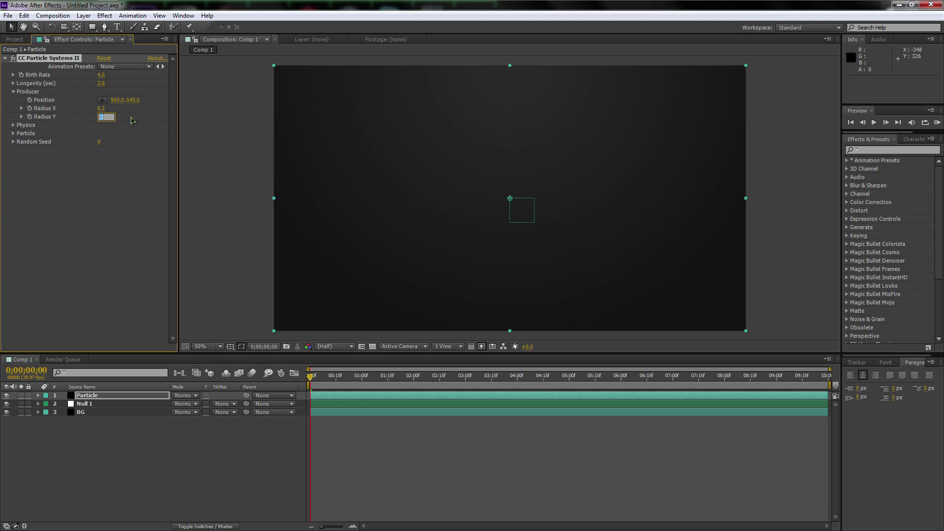
{"action": "type", "text": ".2"}
{"action": "key", "text": "Return"}
Step: Set the Physics Animation to Direction Normalized
{"action": "left_click", "coordinate": [12, 126]}
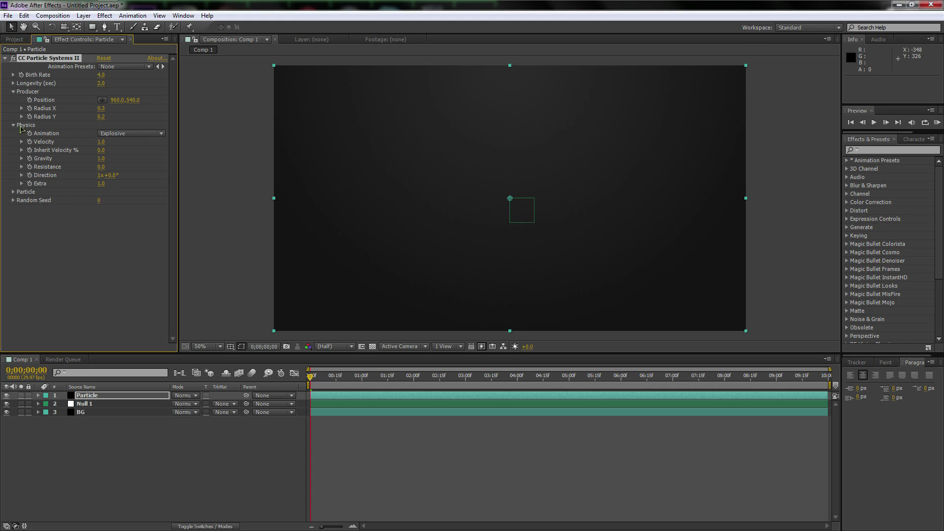
{"action": "left_click", "coordinate": [123, 136]}
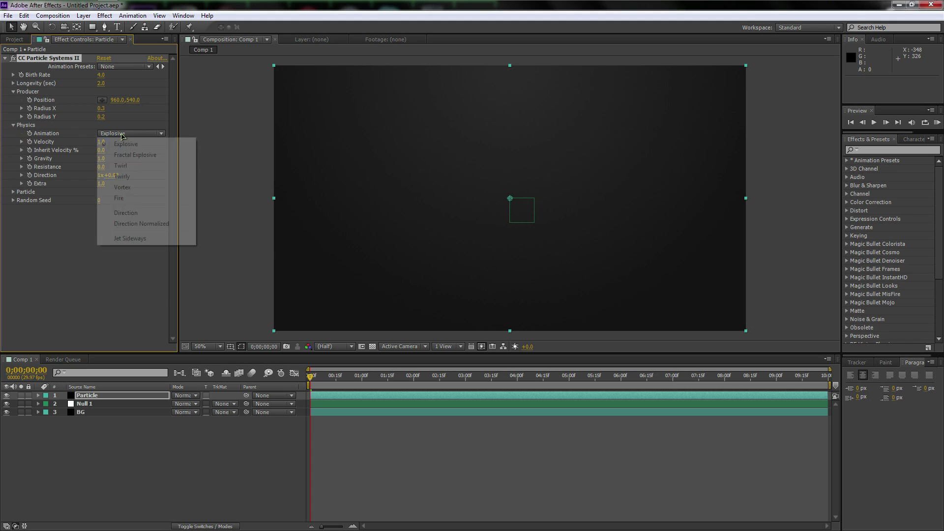
{"action": "left_click", "coordinate": [135, 225]}
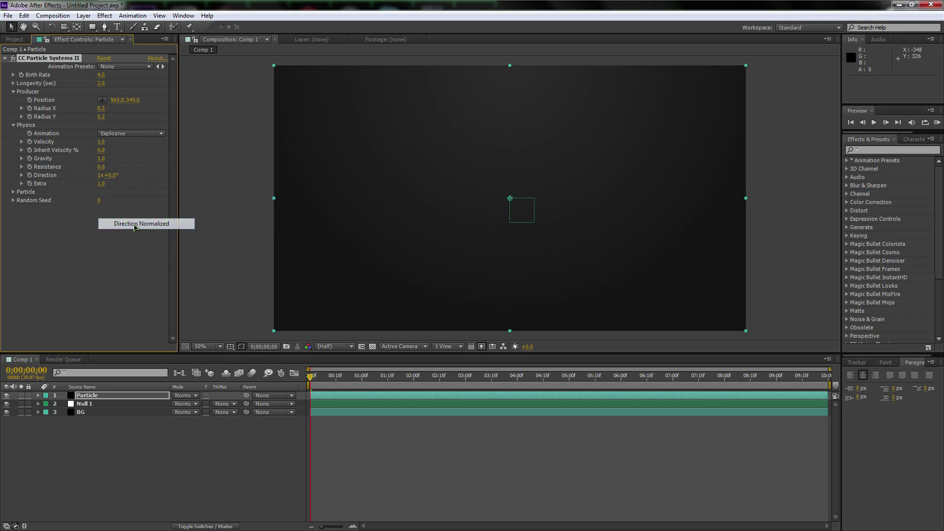
{"action": "left_click", "coordinate": [109, 398]}
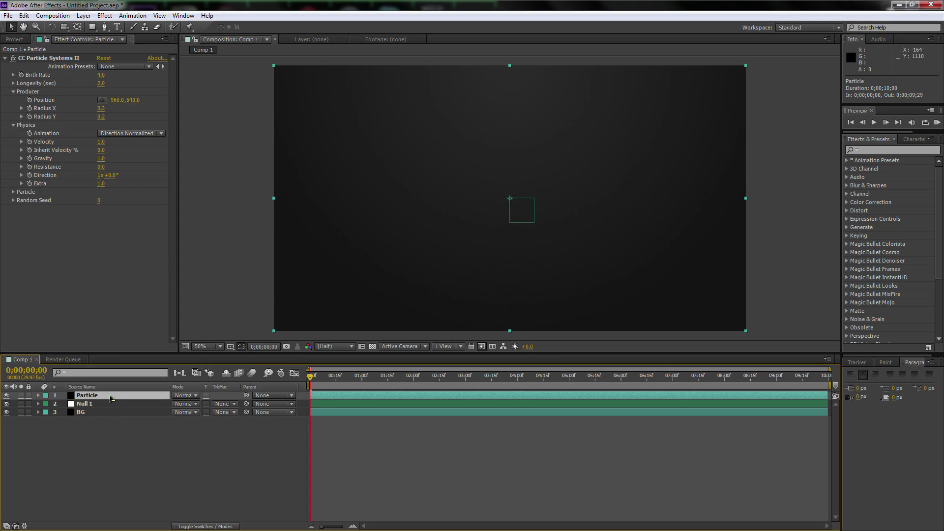
Step: Set Velocity 0, Gravity 0.3, Direction 0 and Extra 0.1
{"action": "left_click", "coordinate": [101, 142]}
{"action": "type", "text": "0"}
{"action": "key", "text": "Return"}
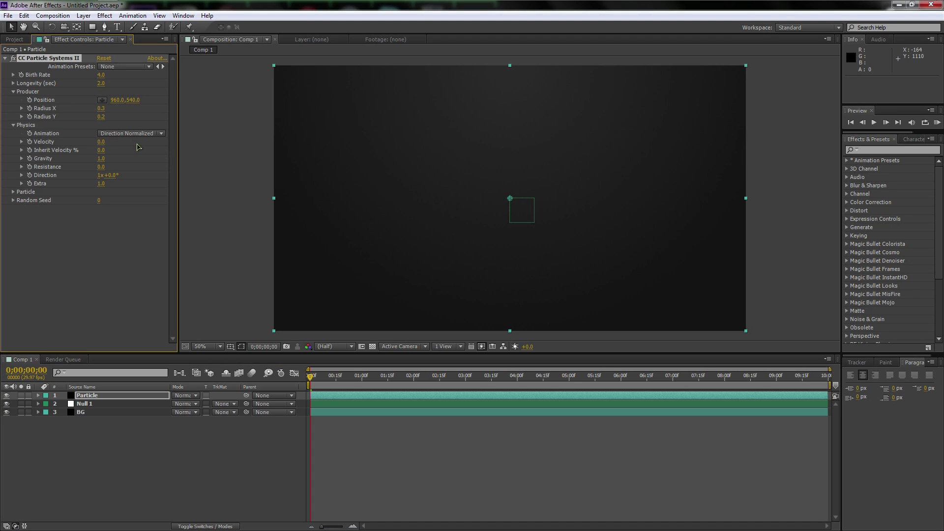
{"action": "left_click", "coordinate": [102, 159]}
{"action": "type", "text": "0.3"}
{"action": "key", "text": "Return"}
{"action": "left_click", "coordinate": [100, 176]}
{"action": "type", "text": "0"}
{"action": "key", "text": "Return"}
{"action": "left_click", "coordinate": [101, 183]}
{"action": "key", "text": "Return"}
Step: Keep Line as the Particle Type and lower Max Opacity to 11%
{"action": "left_click", "coordinate": [13, 192]}
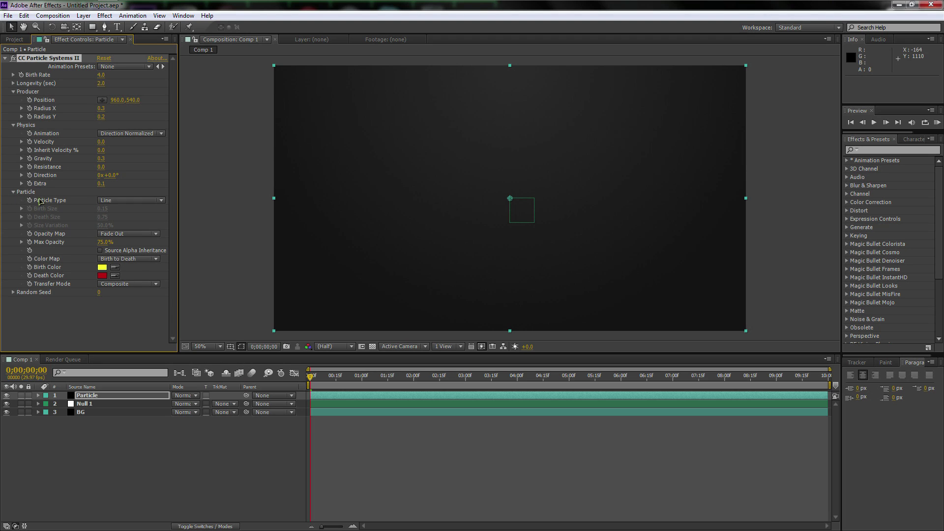
{"action": "left_click", "coordinate": [123, 201]}
{"action": "left_click", "coordinate": [118, 211]}
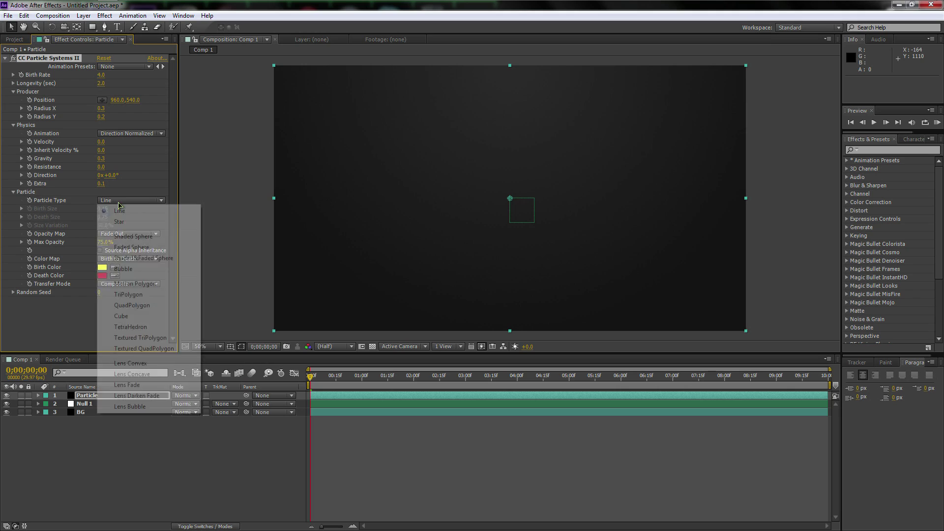
{"action": "left_click", "coordinate": [118, 202]}
{"action": "left_click", "coordinate": [79, 204]}
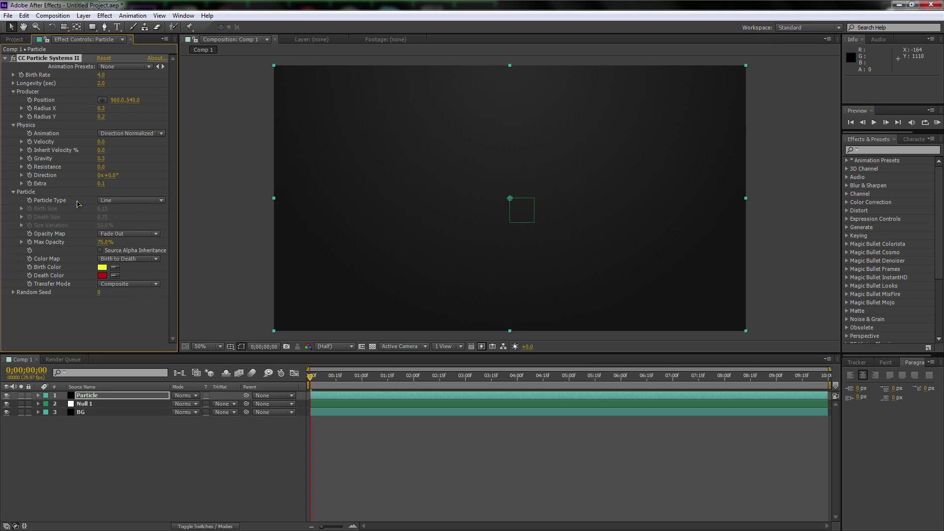
{"action": "left_click", "coordinate": [105, 242]}
{"action": "type", "text": "11"}
{"action": "key", "text": "Return"}
Step: Set the particle Birth Color to white and Death Color to pale yellow
{"action": "left_click", "coordinate": [107, 270]}
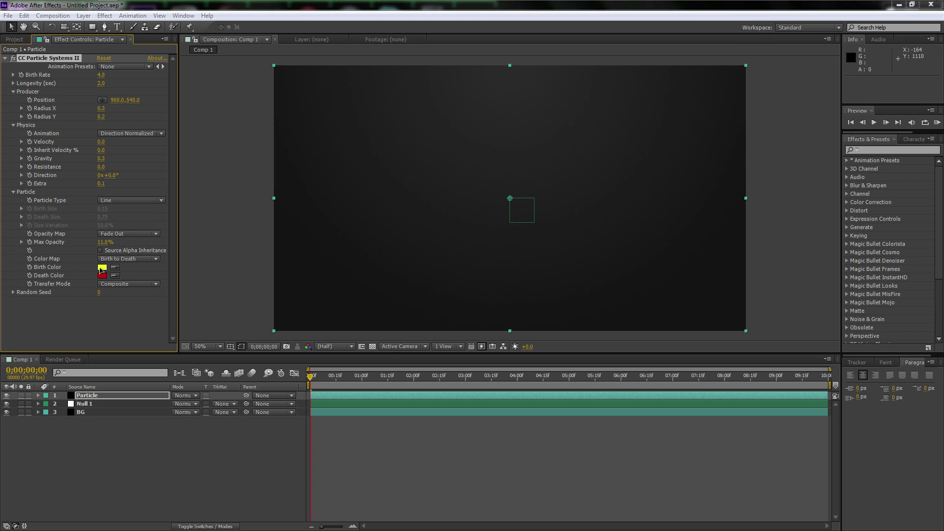
{"action": "left_click_drag", "start_coordinate": [508, 373], "coordinate": [387, 318]}
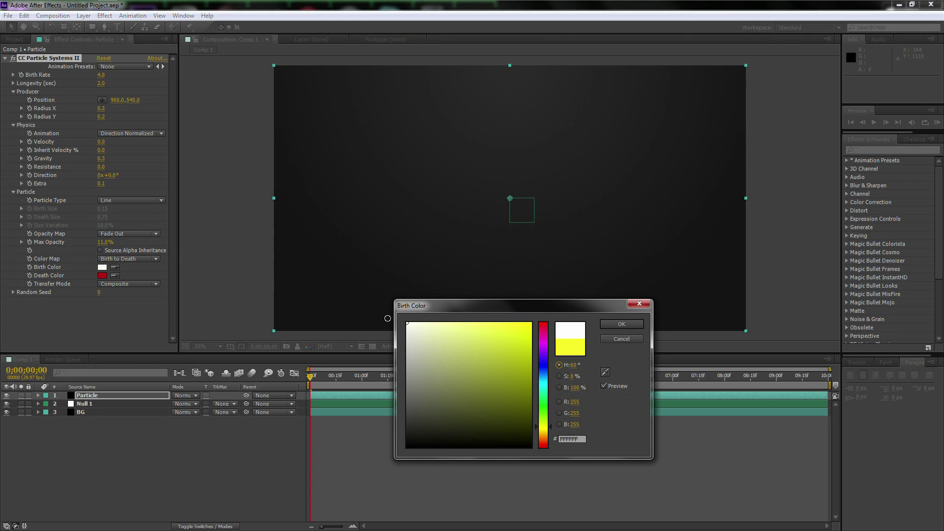
{"action": "left_click", "coordinate": [607, 325]}
{"action": "left_click", "coordinate": [102, 276]}
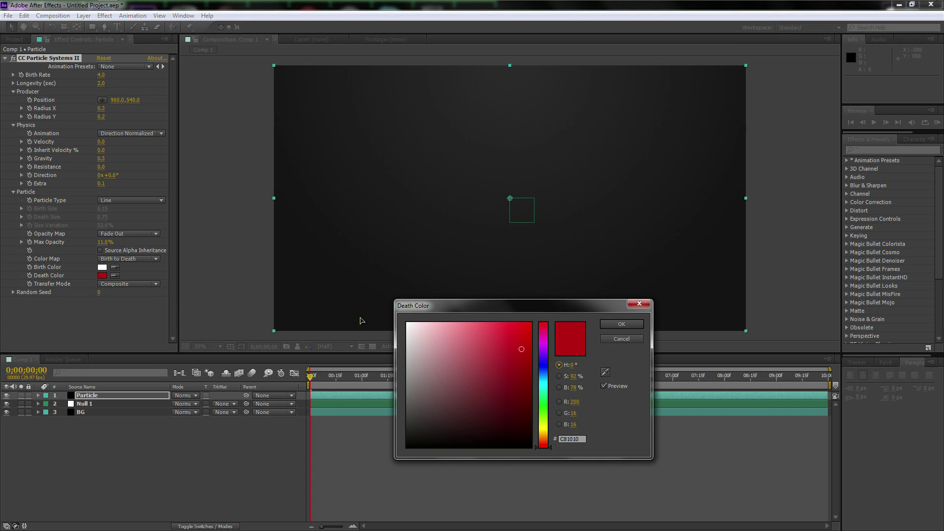
{"action": "left_click_drag", "start_coordinate": [542, 426], "coordinate": [542, 429]}
{"action": "left_click", "coordinate": [496, 339]}
{"action": "mouse_move", "coordinate": [495, 340]}
{"action": "left_mouse_down"}
{"action": "mouse_move", "coordinate": [463, 332]}
{"action": "mouse_move", "coordinate": [475, 336]}
{"action": "left_mouse_up"}
{"action": "left_click", "coordinate": [622, 325]}
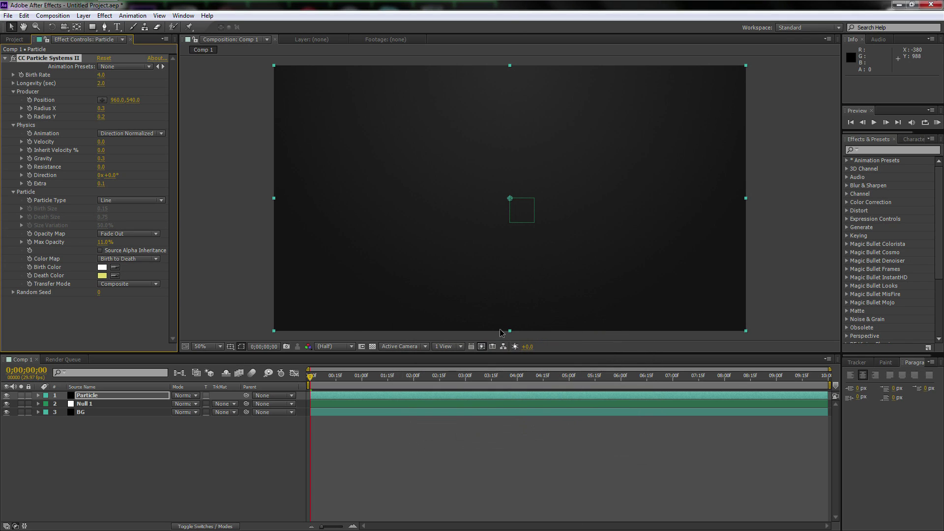
Step: Brighten the Death Color yellow and keep Composite as the transfer mode
{"action": "left_click", "coordinate": [103, 276]}
{"action": "left_click_drag", "start_coordinate": [476, 333], "coordinate": [492, 330]}
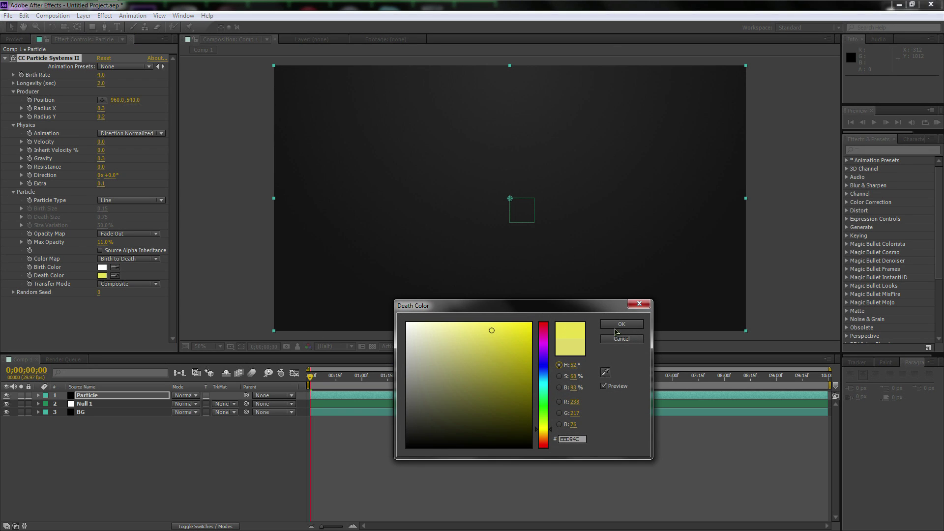
{"action": "left_click", "coordinate": [620, 325]}
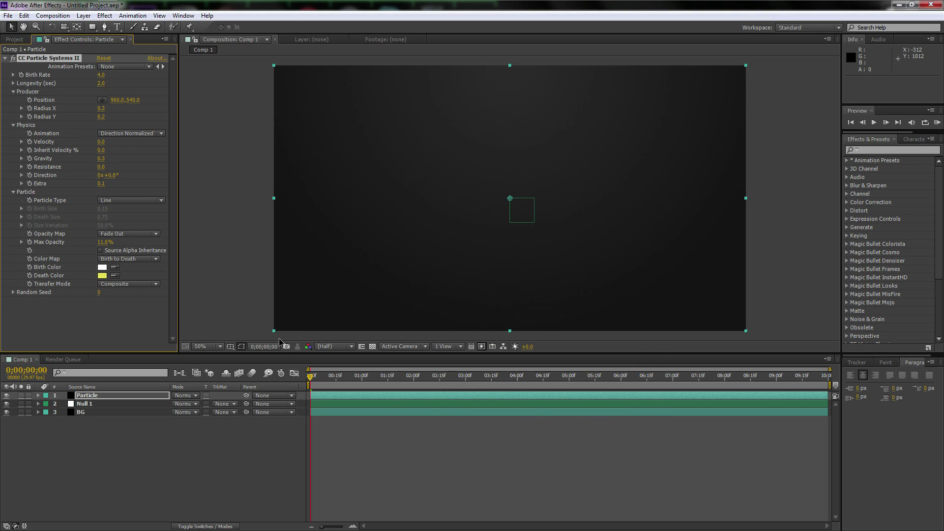
{"action": "left_click", "coordinate": [123, 285]}
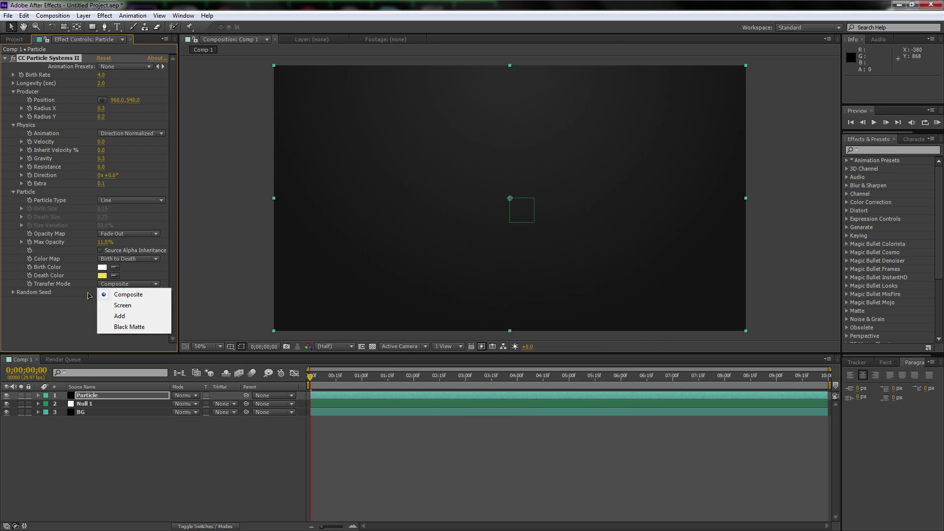
{"action": "left_click", "coordinate": [126, 294]}
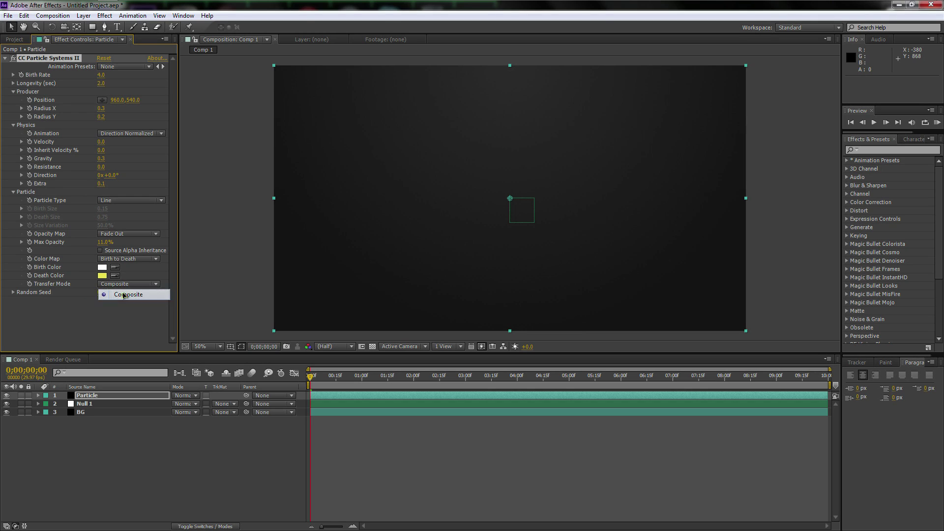
{"action": "left_click", "coordinate": [104, 396]}
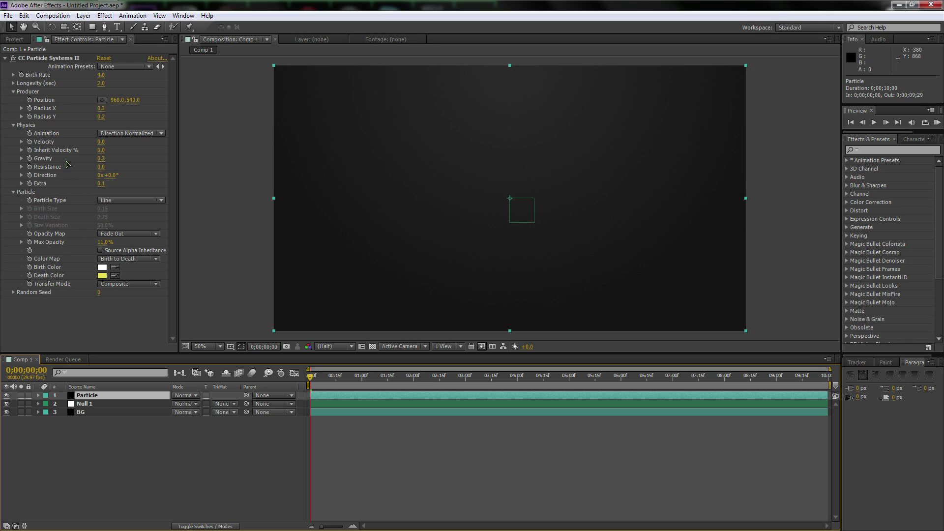
Step: Pickwhip the Producer Position expression to Null 1's Position, then scrub to preview the streak
{"action": "left_click", "coordinate": [31, 101]}
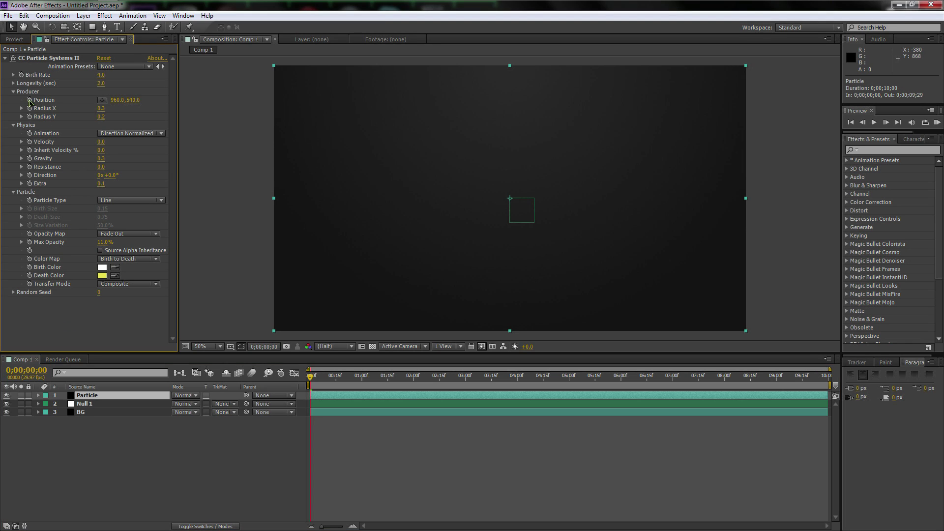
{"action": "left_click", "coordinate": [30, 101], "text": "alt"}
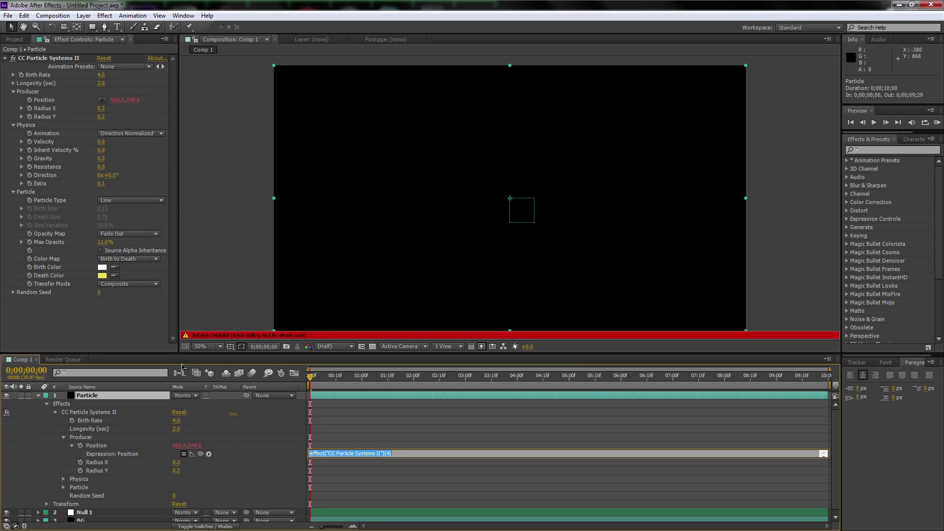
{"action": "left_click", "coordinate": [98, 513]}
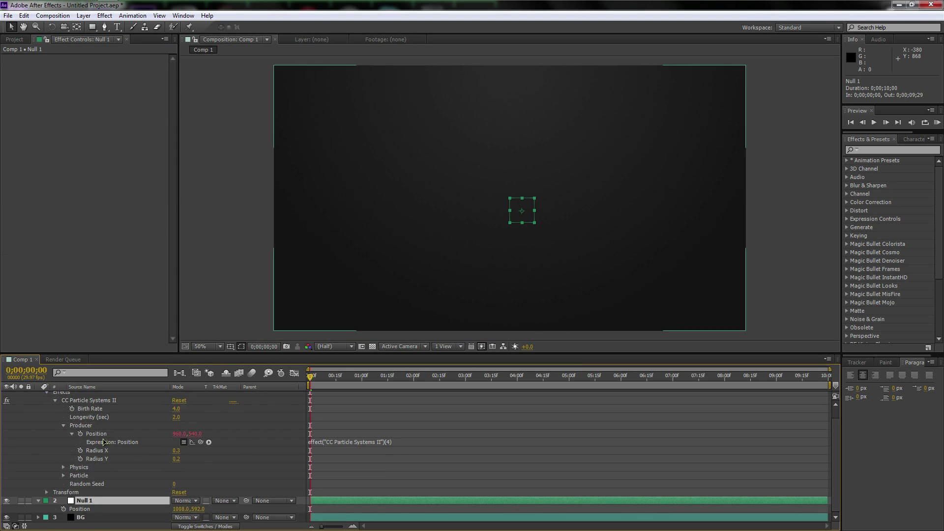
{"action": "key", "text": "p"}
{"action": "left_click", "coordinate": [83, 445]}
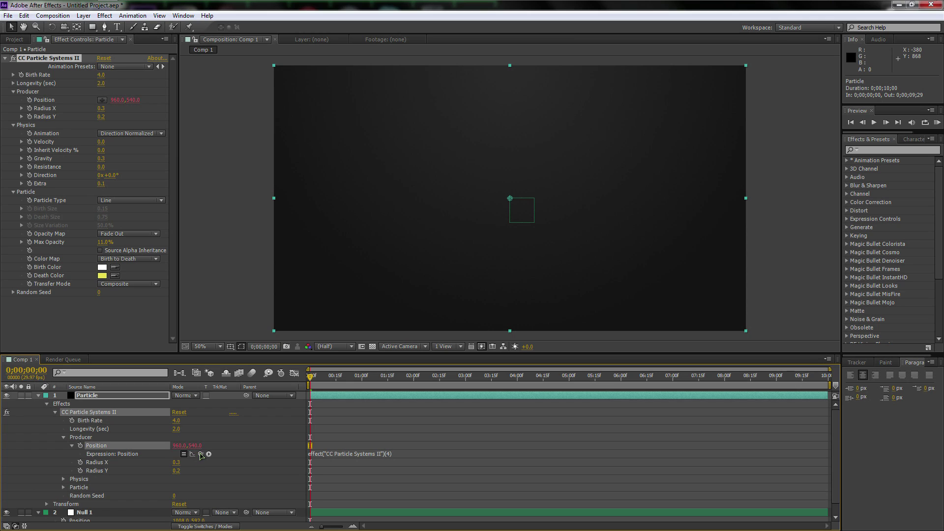
{"action": "left_click_drag", "start_coordinate": [200, 455], "coordinate": [89, 512]}
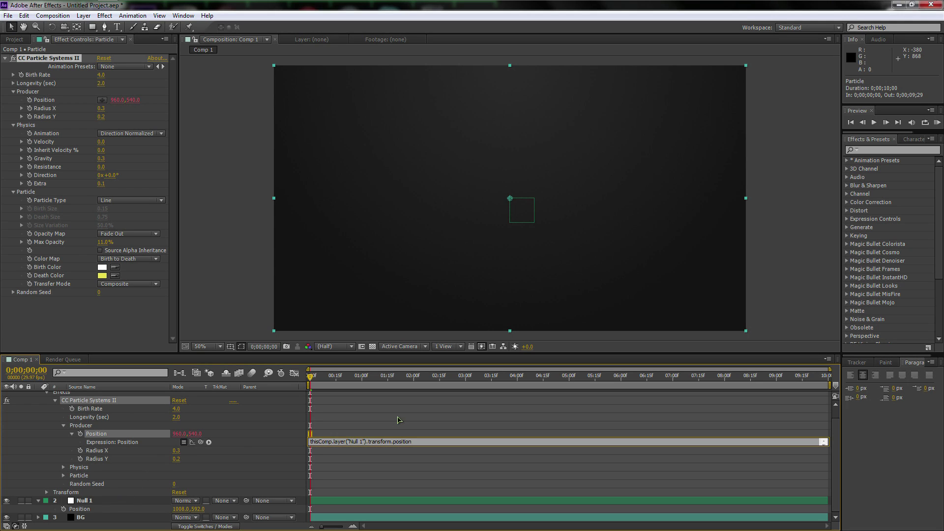
{"action": "left_click", "coordinate": [369, 376]}
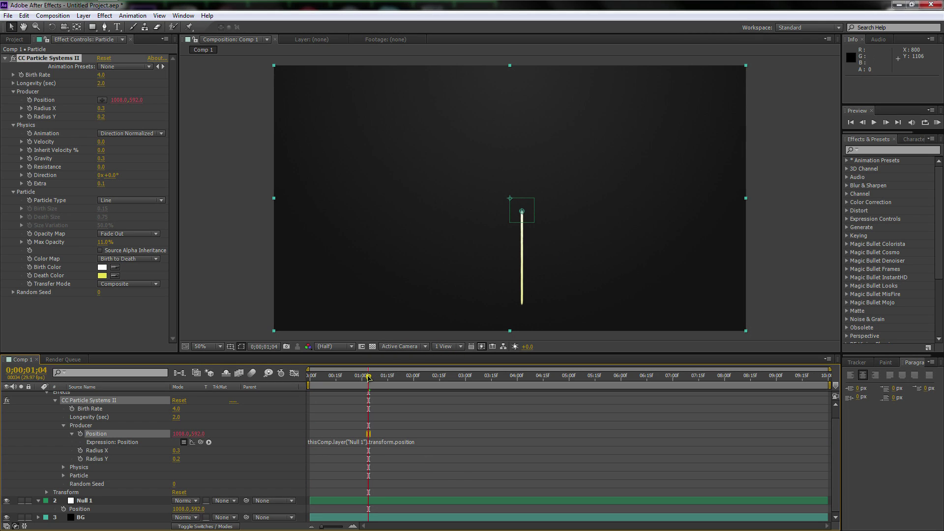
{"action": "left_click_drag", "start_coordinate": [369, 376], "coordinate": [516, 377]}
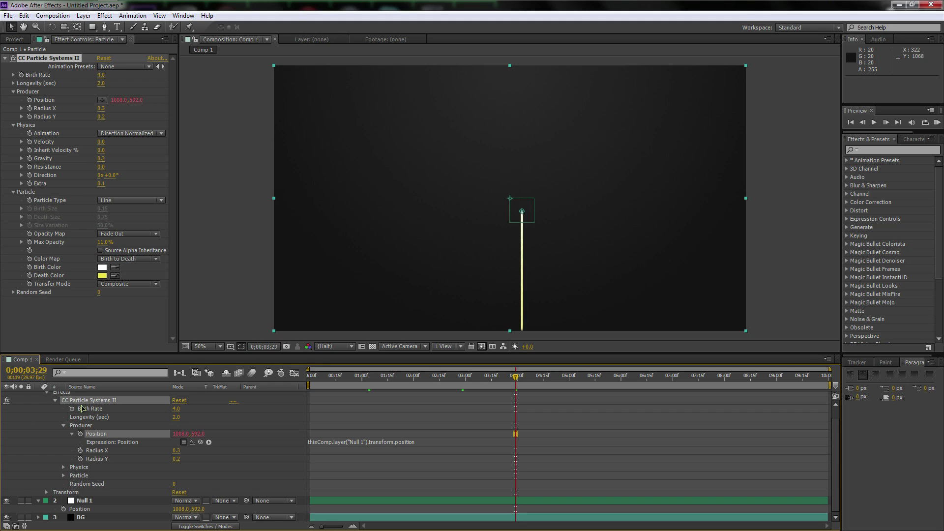
{"action": "scroll", "coordinate": [74, 408], "scroll_direction": "up", "scroll_amount": 1}
Step: Collapse the Particle layer and drag Null 1 upward in the composition
{"action": "left_click", "coordinate": [38, 396]}
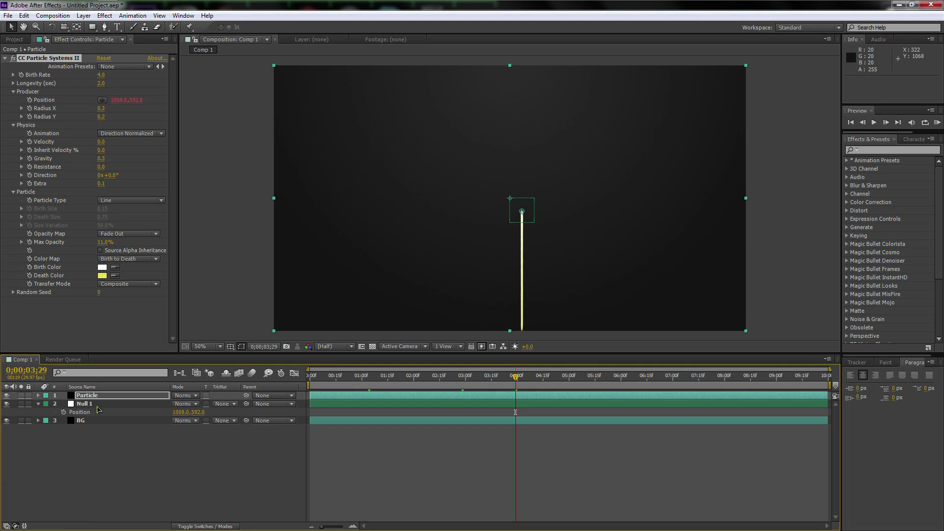
{"action": "left_click", "coordinate": [97, 404]}
{"action": "left_click_drag", "start_coordinate": [526, 216], "coordinate": [522, 191]}
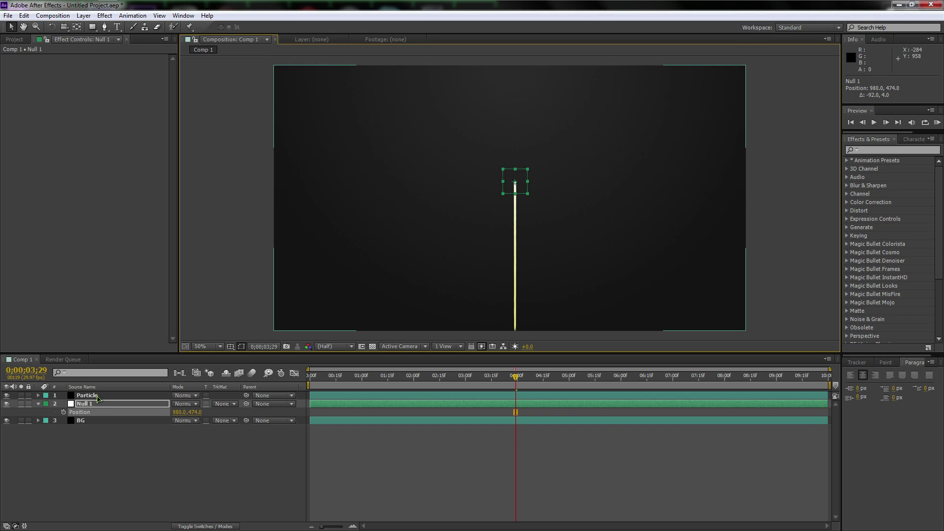
{"action": "left_click", "coordinate": [98, 398]}
{"action": "left_click", "coordinate": [89, 405]}
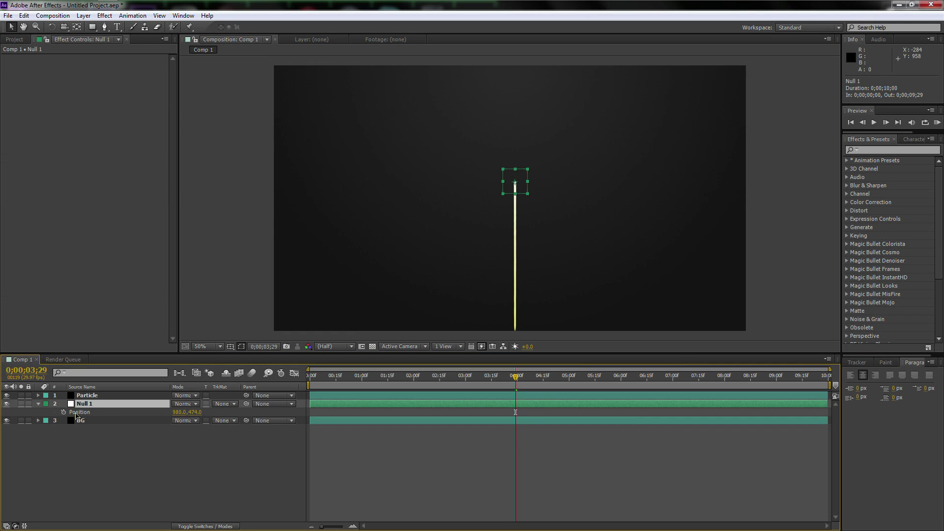
Step: Give Null 1's Position a wiggle(1,600) expression and RAM-preview the swirling streak
{"action": "left_click", "coordinate": [63, 413], "text": "alt"}
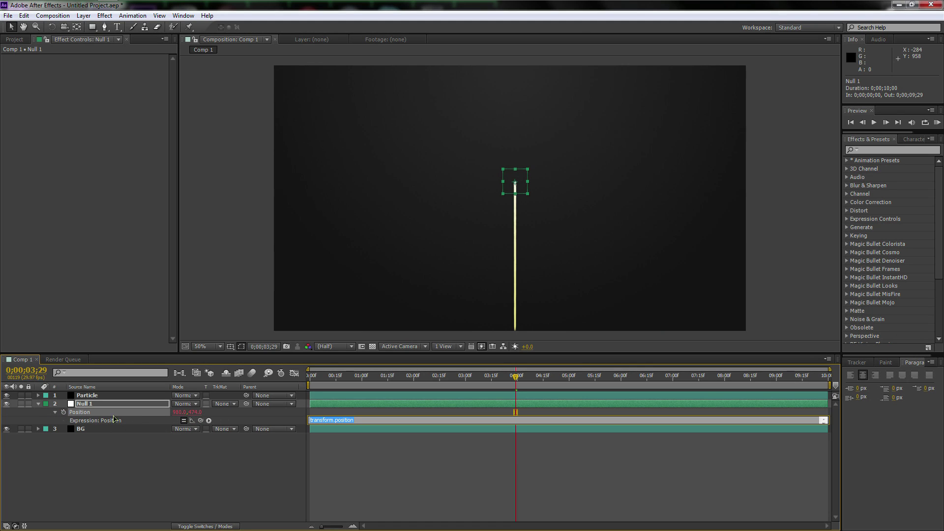
{"action": "type", "text": "q"}
{"action": "left_click", "coordinate": [114, 403]}
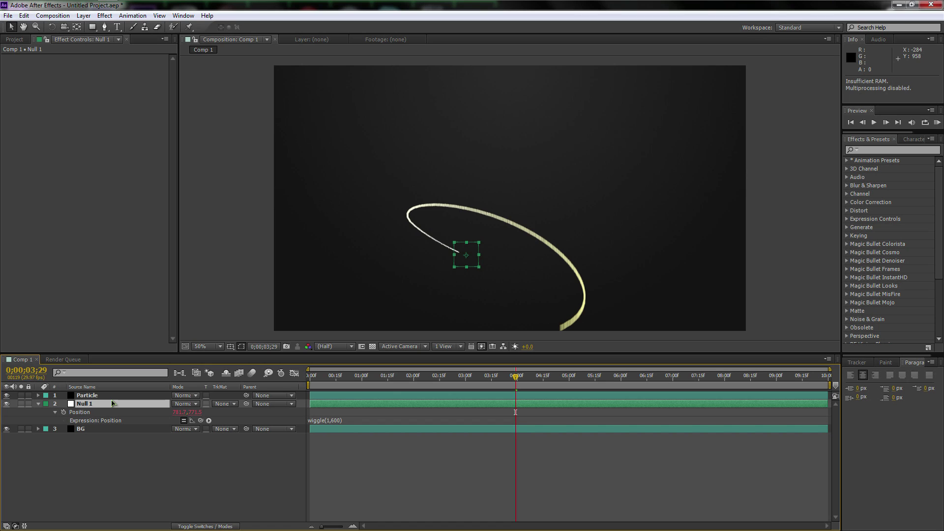
{"action": "key", "text": "KP_0"}
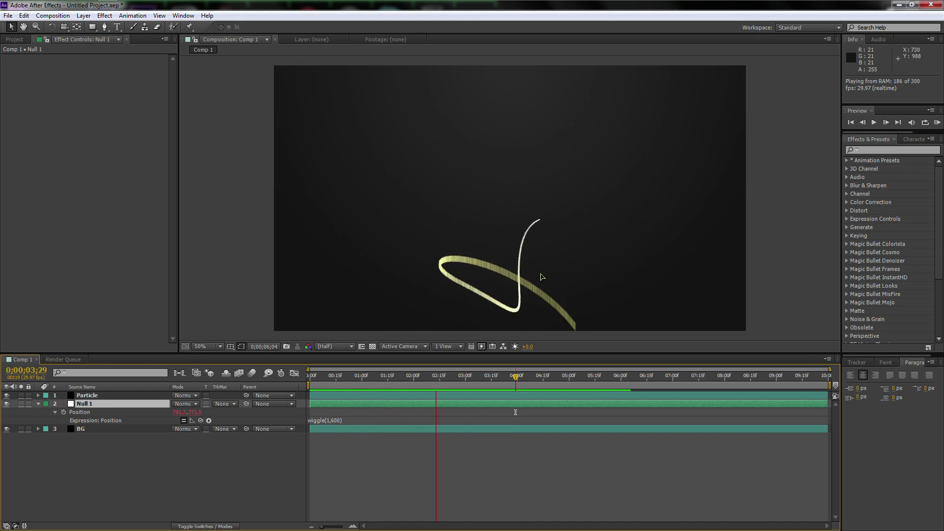
{"action": "key", "text": "space"}
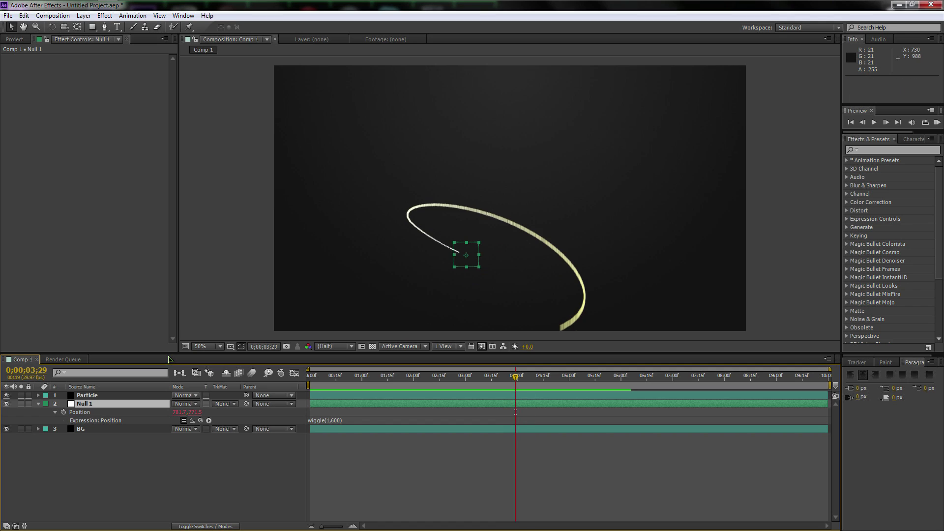
Step: Search the effects for 'glow' and apply Glow to the Particle layer
{"action": "left_click", "coordinate": [38, 404]}
{"action": "left_click", "coordinate": [96, 395]}
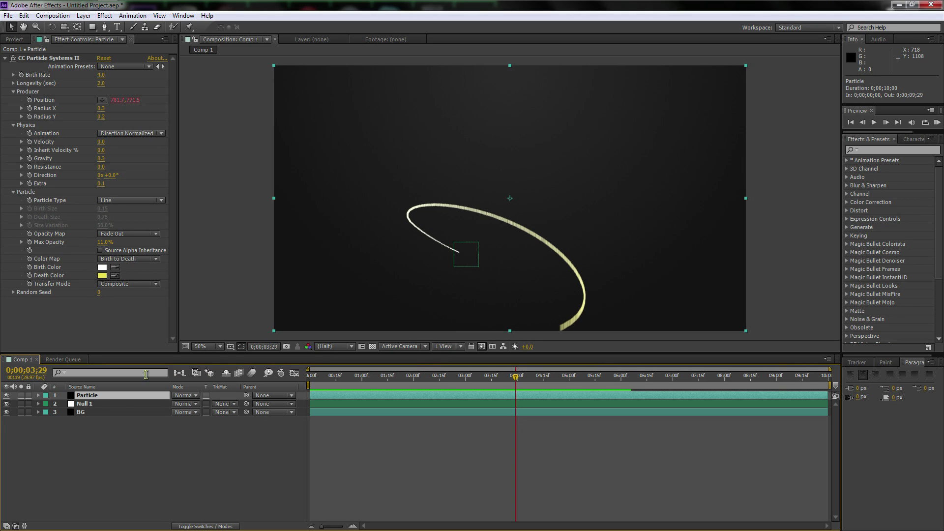
{"action": "key", "text": "slash"}
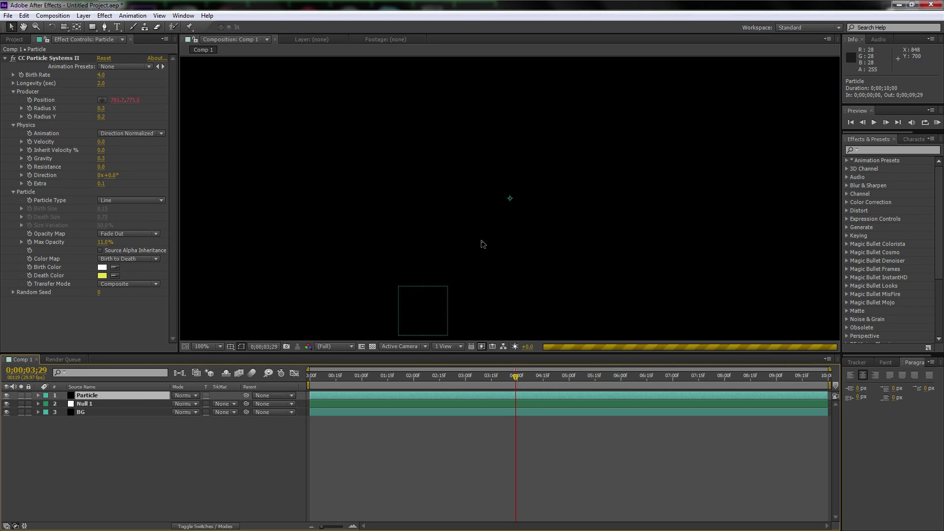
{"action": "key", "text": "comma"}
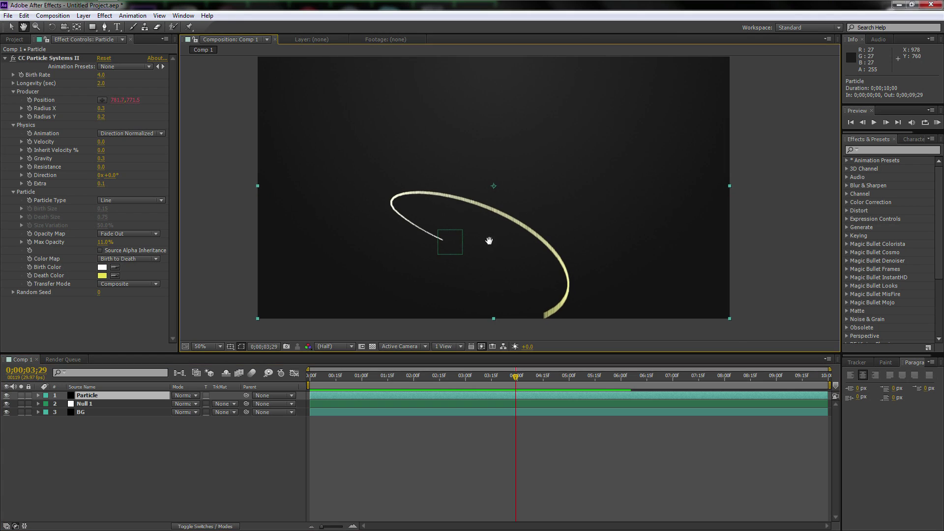
{"action": "left_click", "coordinate": [871, 150]}
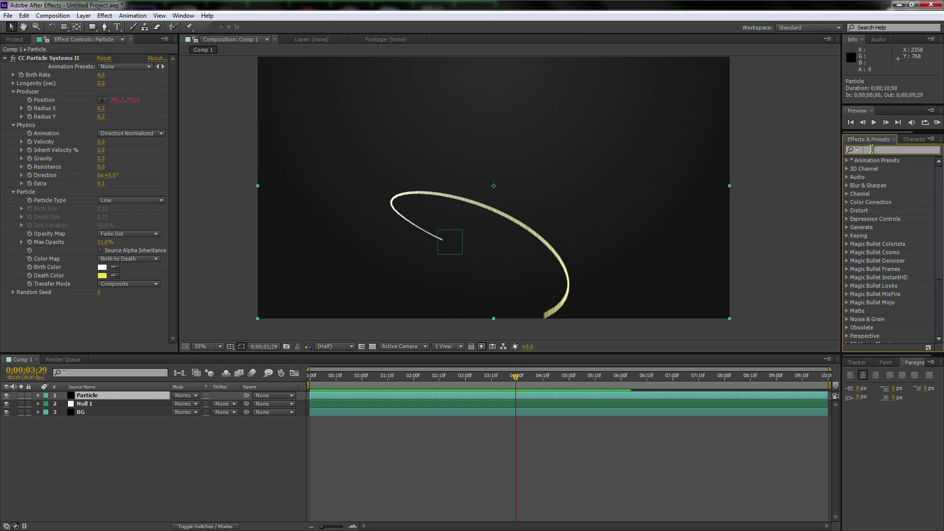
{"action": "type", "text": "glow"}
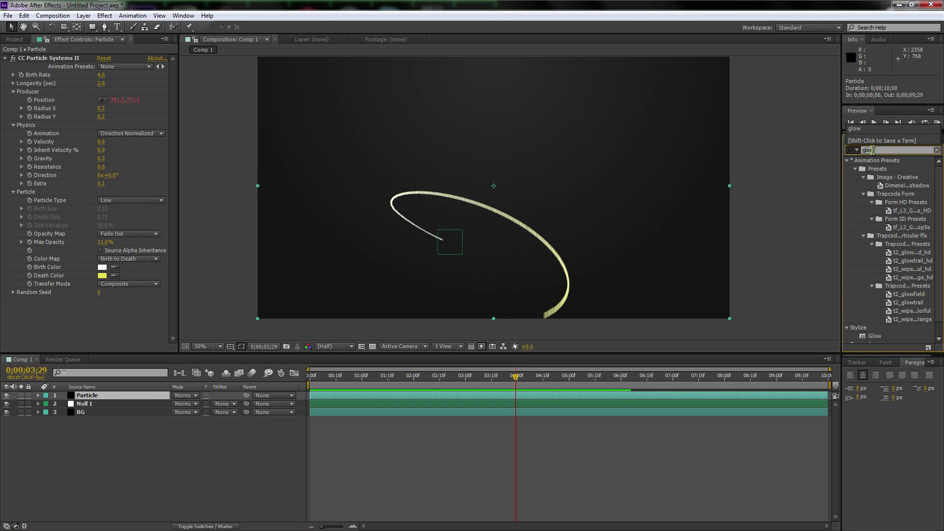
{"action": "scroll", "coordinate": [920, 236], "scroll_direction": "down", "scroll_amount": 1}
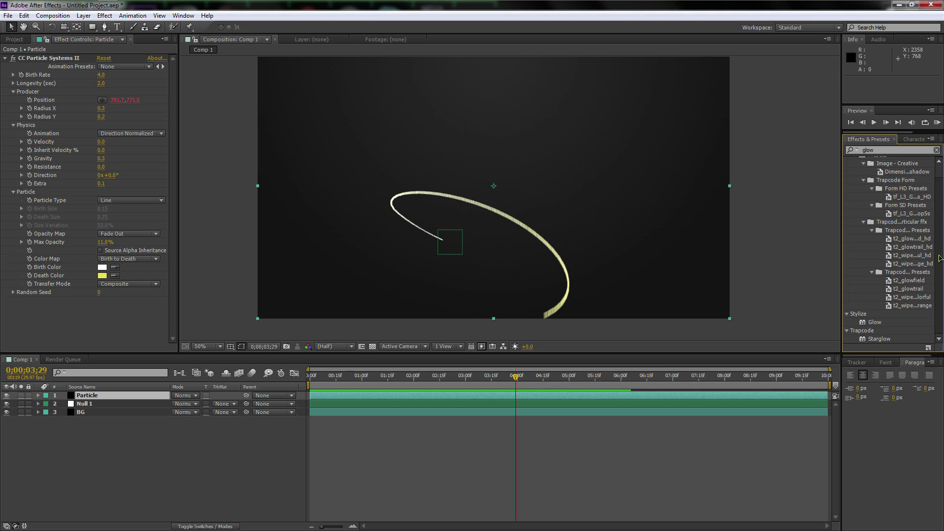
{"action": "left_click", "coordinate": [875, 322]}
{"action": "double_click", "coordinate": [875, 323]}
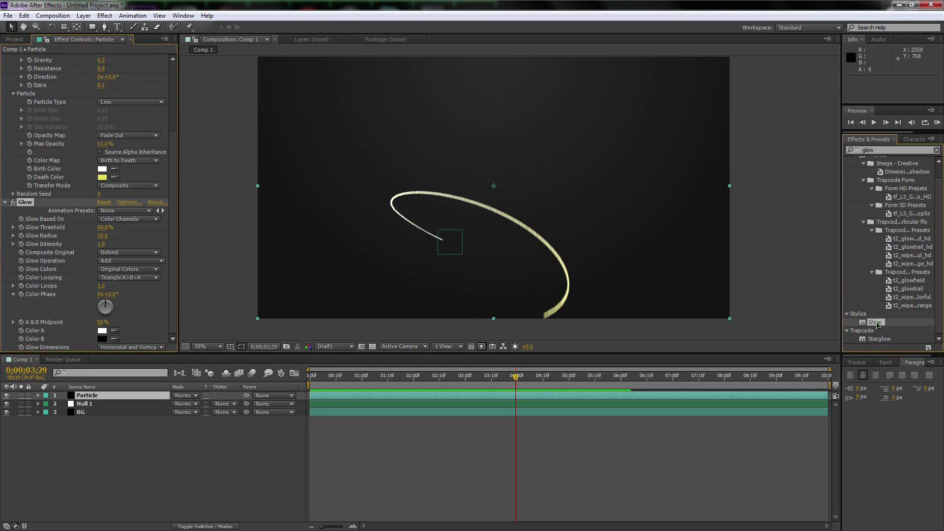
Step: Inspect the glowing streak at full size, then return to half size and recentre the view
{"action": "key", "text": "slash"}
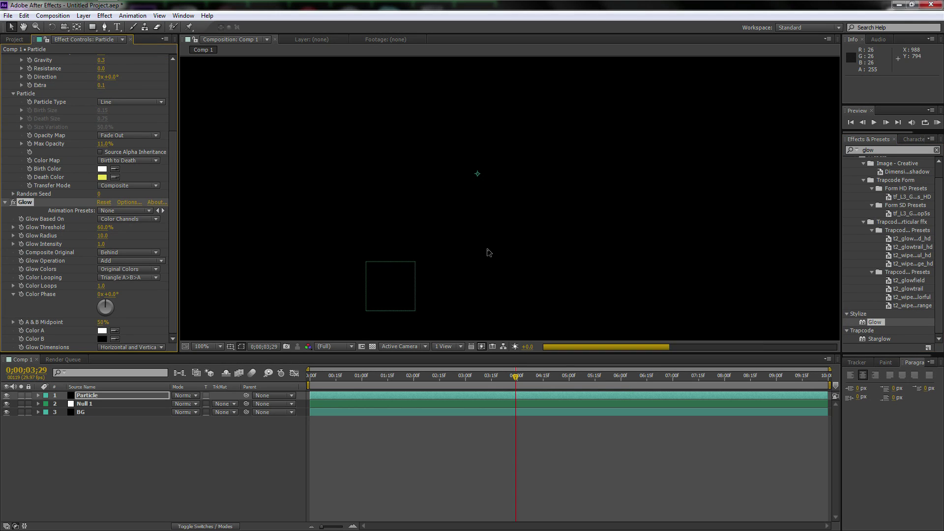
{"action": "key", "text": "comma"}
{"action": "key", "text": "comma"}
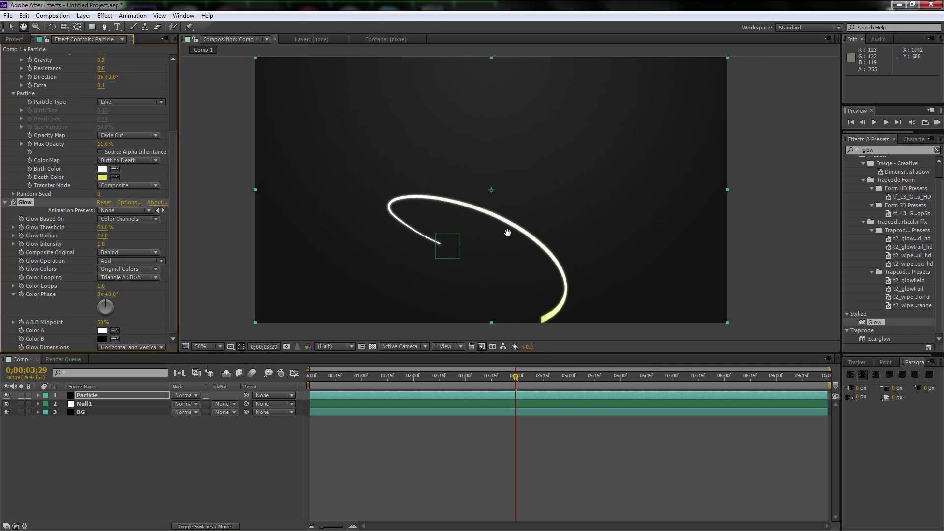
{"action": "left_click_drag", "start_coordinate": [508, 236], "coordinate": [500, 234]}
{"action": "key", "text": "v"}
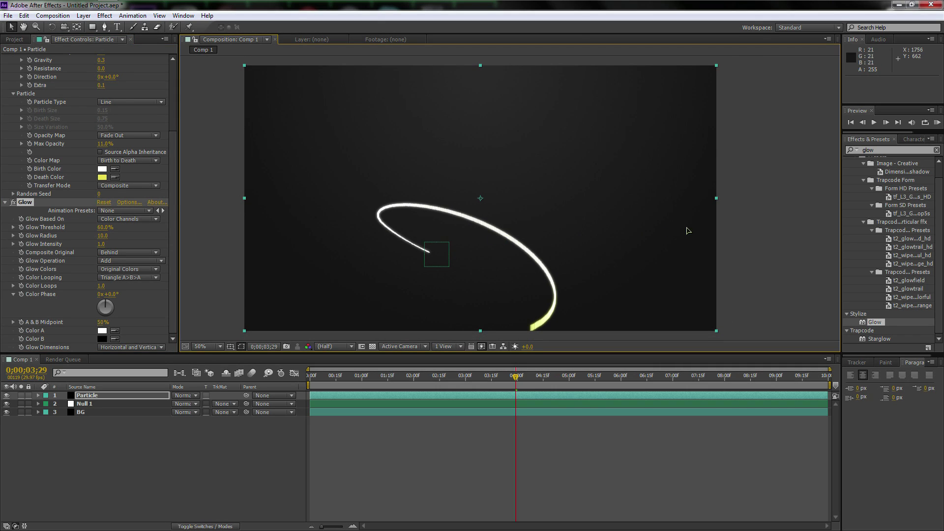
Step: Collapse the CC Particle Systems II and Glow settings in Effect Controls
{"action": "left_click", "coordinate": [127, 397]}
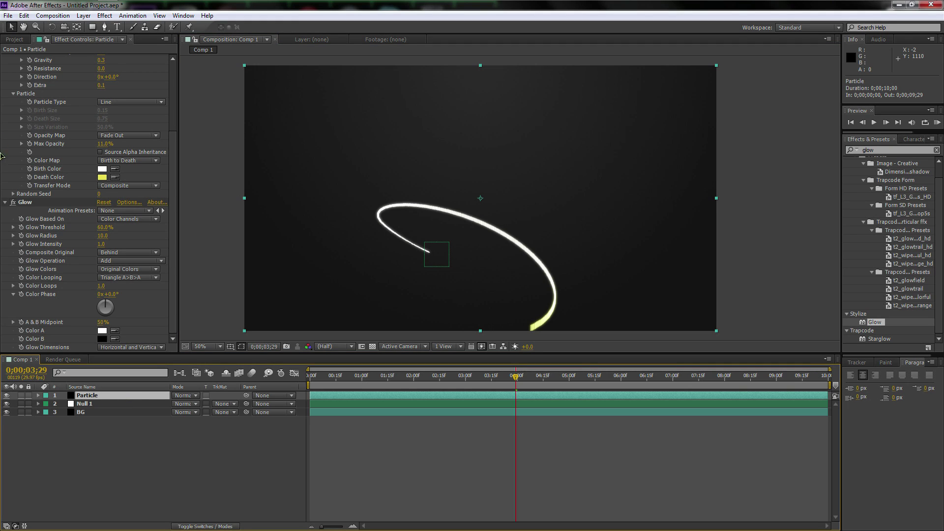
{"action": "scroll", "coordinate": [23, 112], "scroll_direction": "up", "scroll_amount": 5}
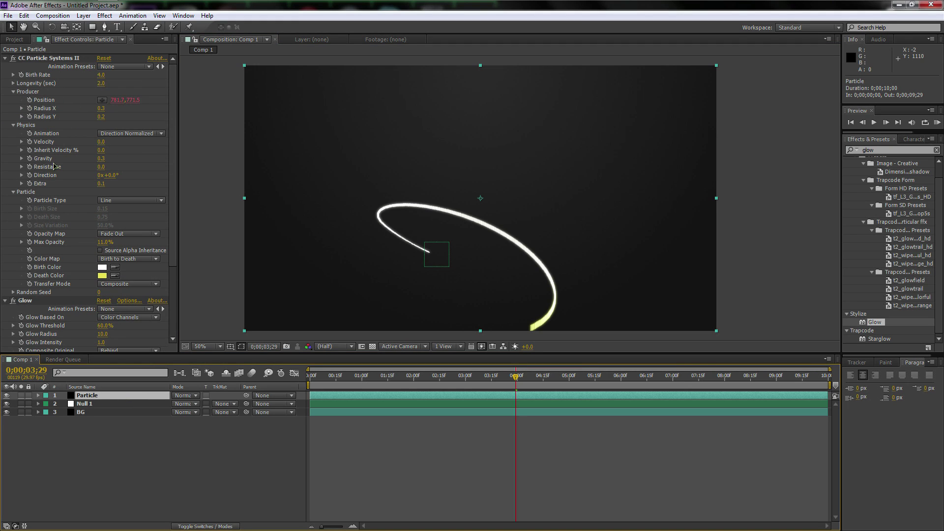
{"action": "scroll", "coordinate": [54, 166], "scroll_direction": "down", "scroll_amount": 4}
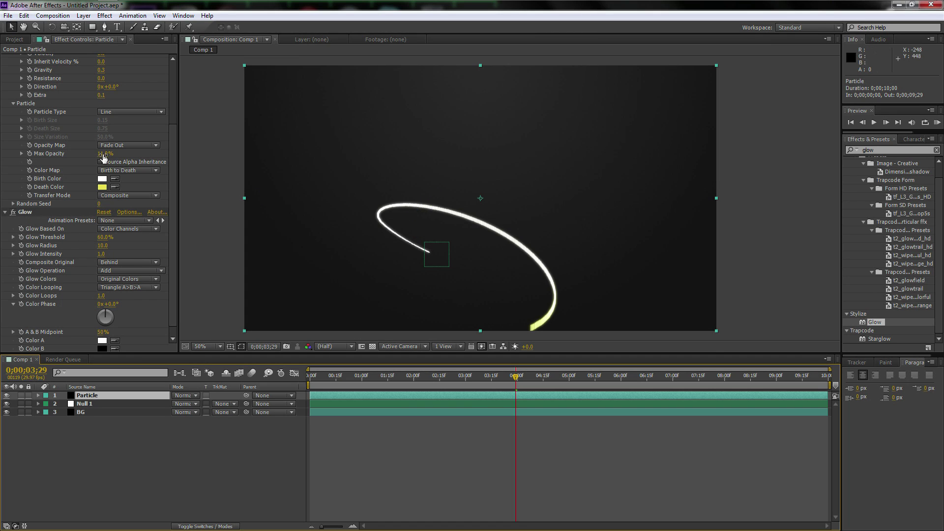
{"action": "scroll", "coordinate": [103, 157], "scroll_direction": "up", "scroll_amount": 4}
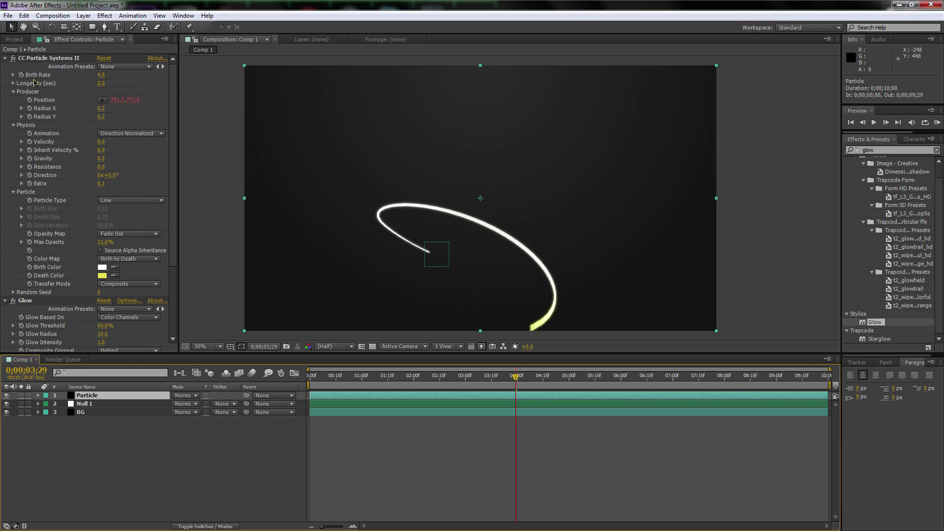
{"action": "left_click", "coordinate": [5, 58]}
{"action": "left_click", "coordinate": [5, 68]}
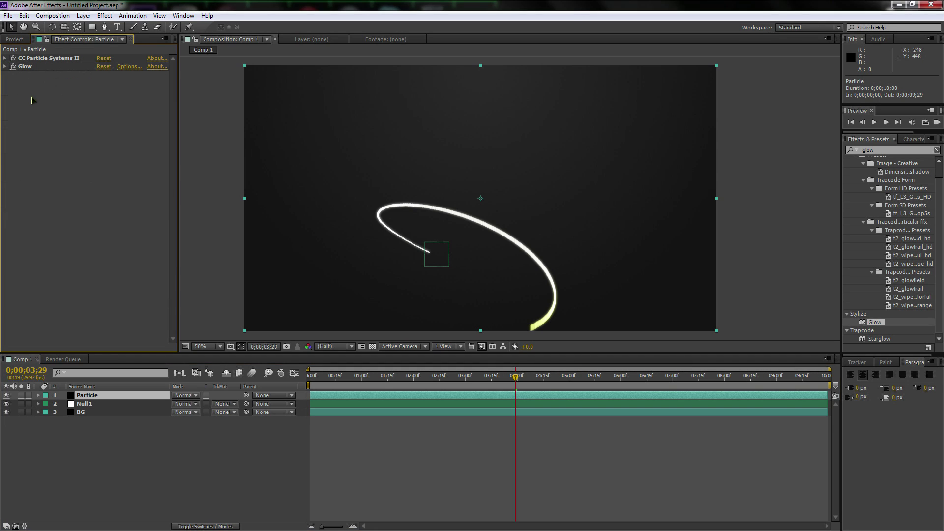
{"action": "left_click", "coordinate": [118, 398]}
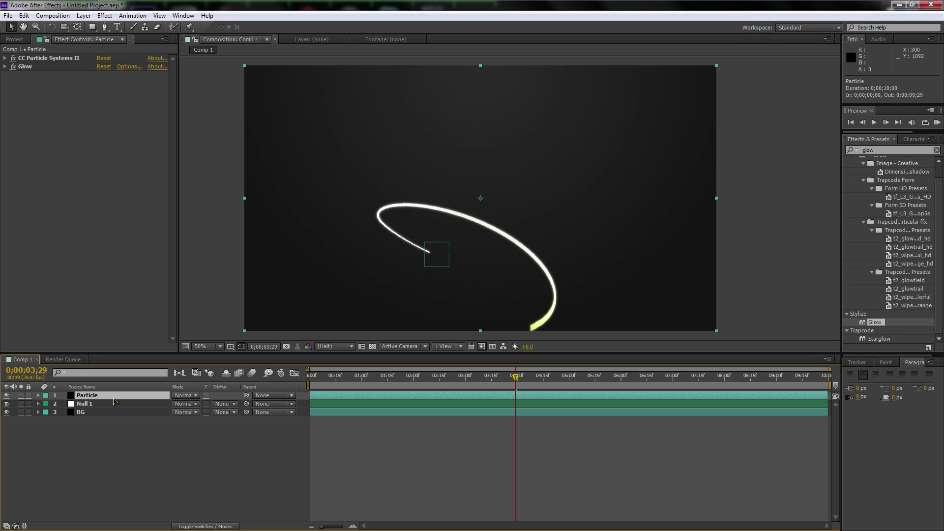
Step: Duplicate the Particle layer twice and scrub between 0;00;01;12 and 0;00;03;20 to review the trail
{"action": "key", "text": "ctrl+d"}
{"action": "key", "text": "ctrl+d"}
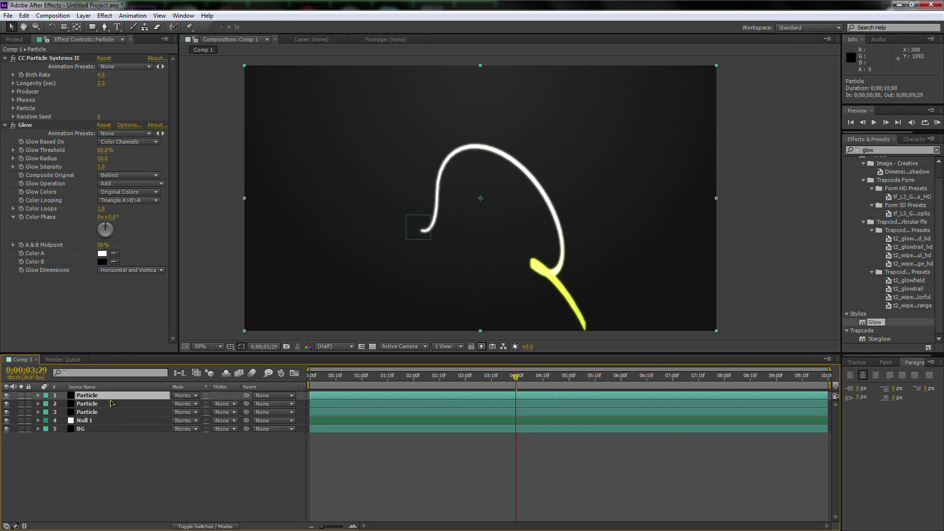
{"action": "left_click", "coordinate": [109, 405]}
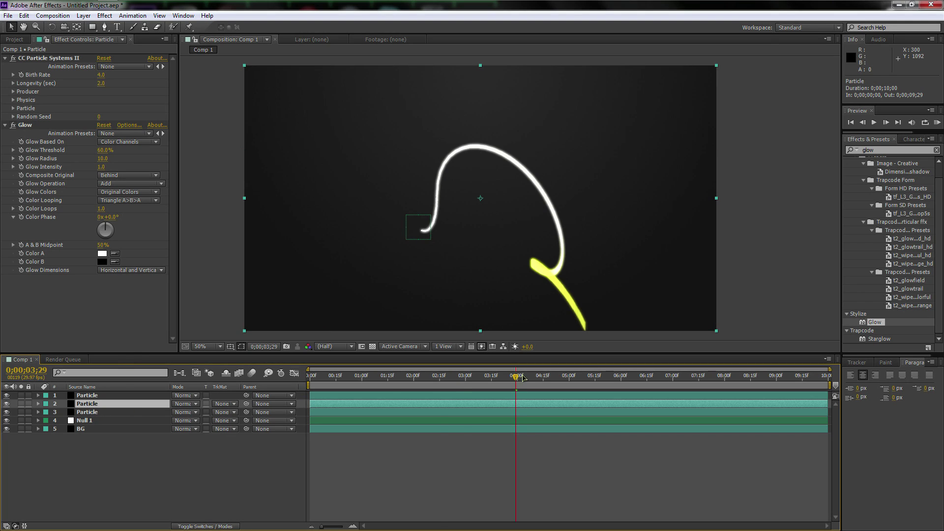
{"action": "left_click_drag", "start_coordinate": [523, 377], "coordinate": [440, 379]}
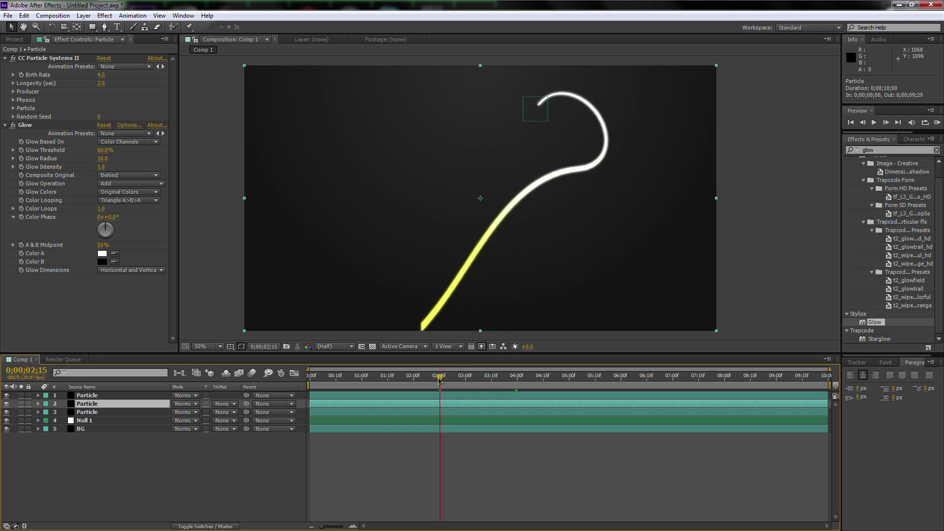
{"action": "left_click", "coordinate": [499, 377]}
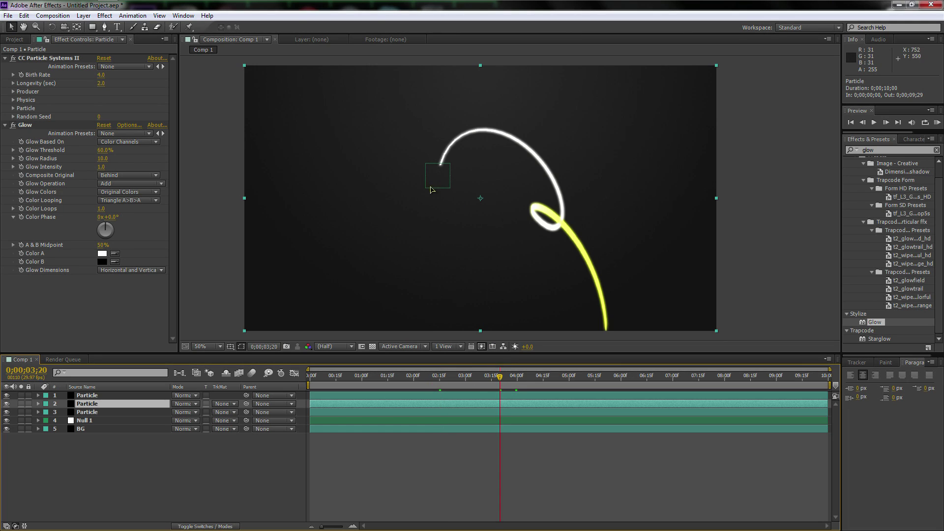
{"action": "left_click", "coordinate": [441, 175]}
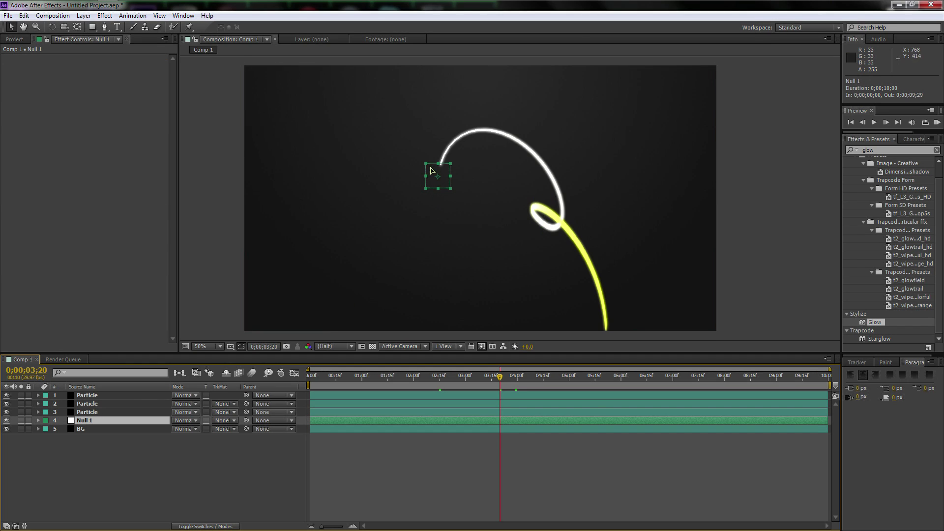
{"action": "left_click_drag", "start_coordinate": [499, 376], "coordinate": [384, 376]}
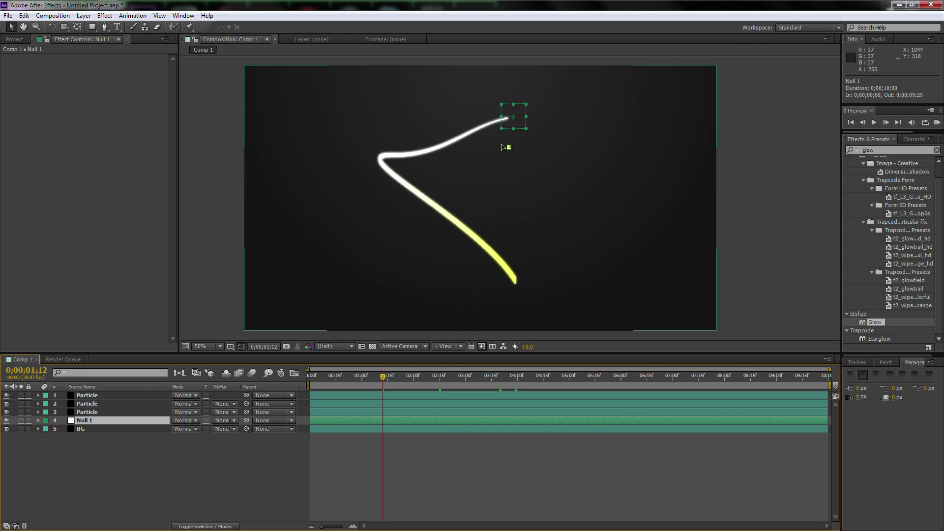
{"action": "left_click", "coordinate": [111, 412]}
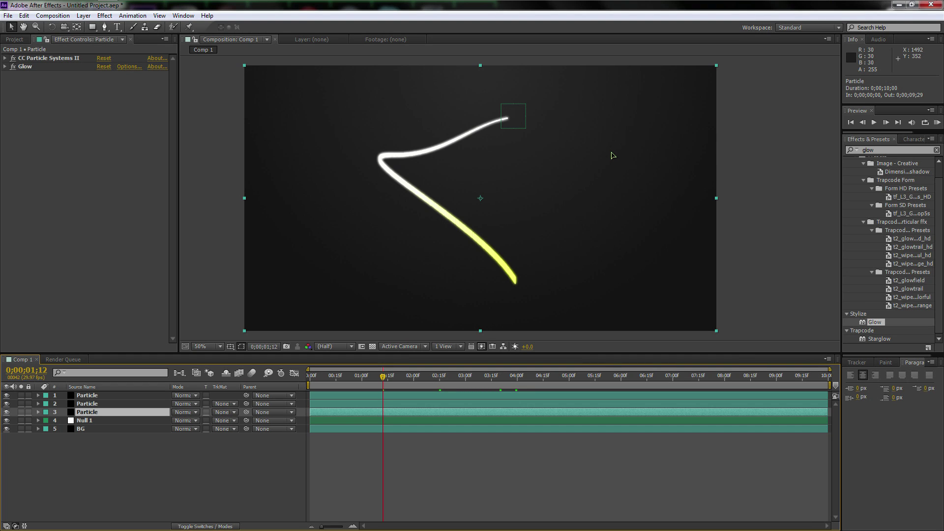
Step: Save the project to the Desktop under the name 'Elegant Streaks Yo'
{"action": "key", "text": "ctrl+s"}
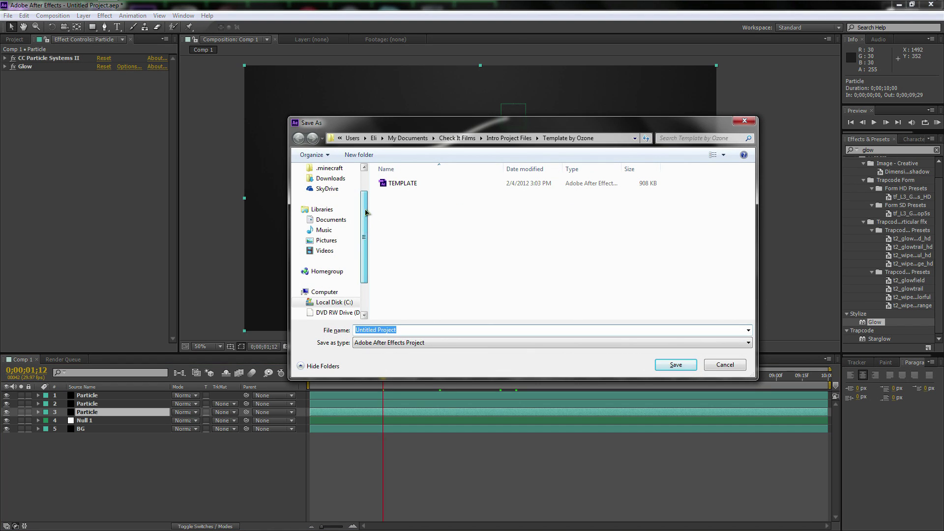
{"action": "left_click_drag", "start_coordinate": [365, 212], "coordinate": [365, 192]}
{"action": "left_click", "coordinate": [325, 183]}
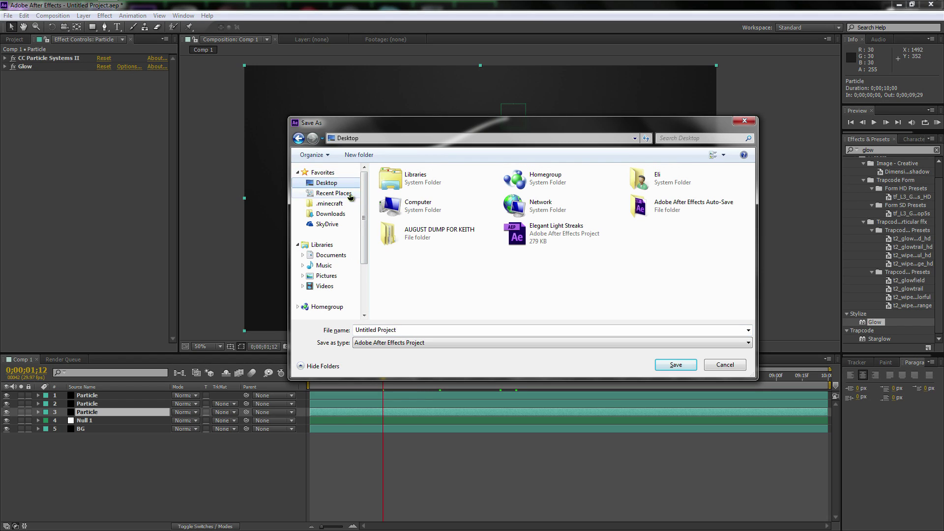
{"action": "left_click", "coordinate": [410, 329]}
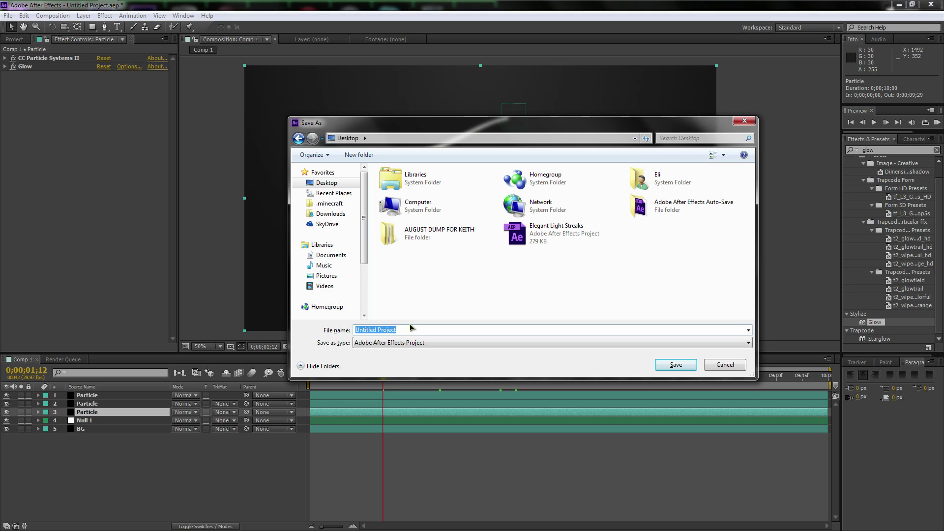
{"action": "type", "text": "Elegan"}
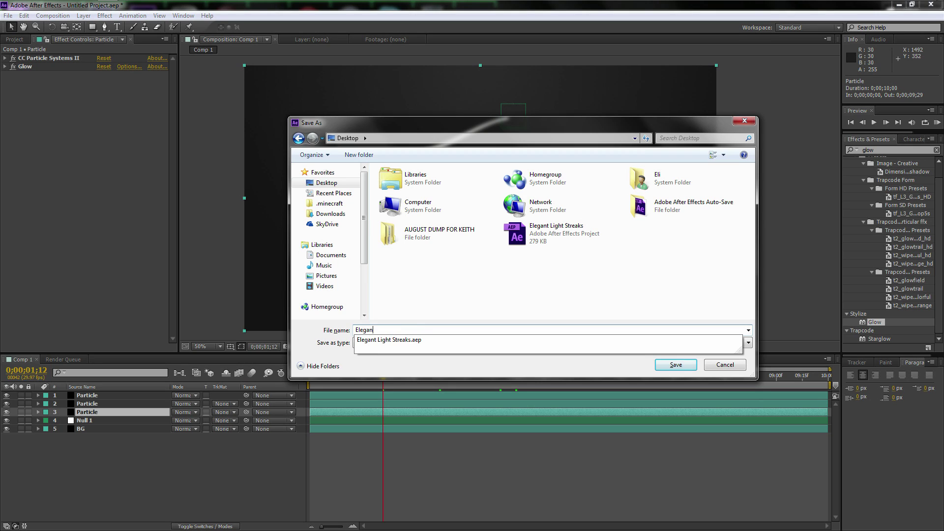
{"action": "type", "text": "t Streaks Yo"}
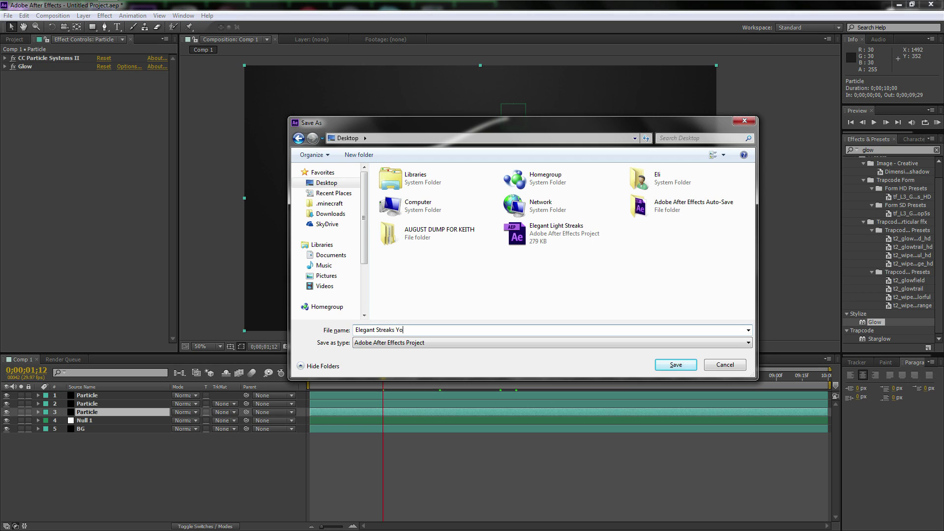
{"action": "key", "text": "Return"}
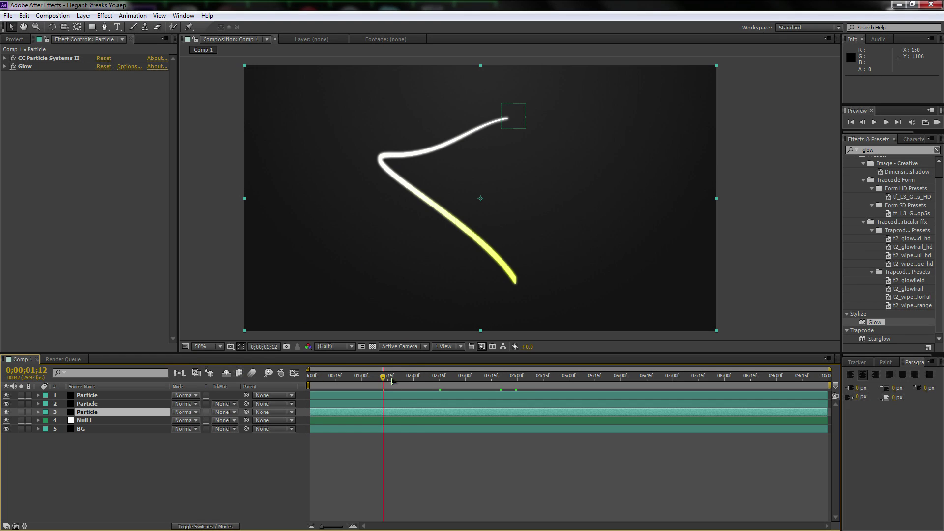
Step: Scrub through the streak, then nudge the second Particle layer's Position up to Y 533
{"action": "left_click", "coordinate": [413, 378]}
{"action": "left_click", "coordinate": [445, 378]}
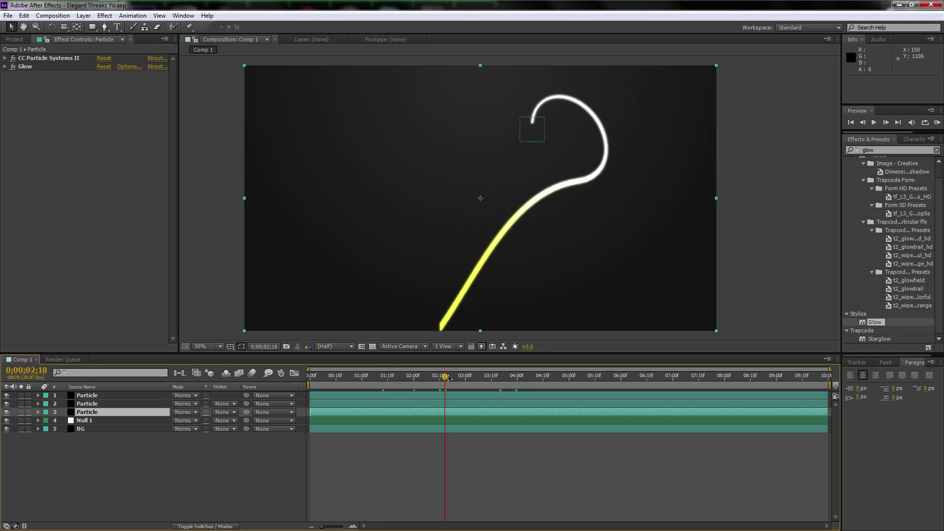
{"action": "mouse_move", "coordinate": [452, 380]}
{"action": "left_mouse_down"}
{"action": "mouse_move", "coordinate": [554, 376]}
{"action": "mouse_move", "coordinate": [368, 377]}
{"action": "mouse_move", "coordinate": [416, 377]}
{"action": "left_mouse_up"}
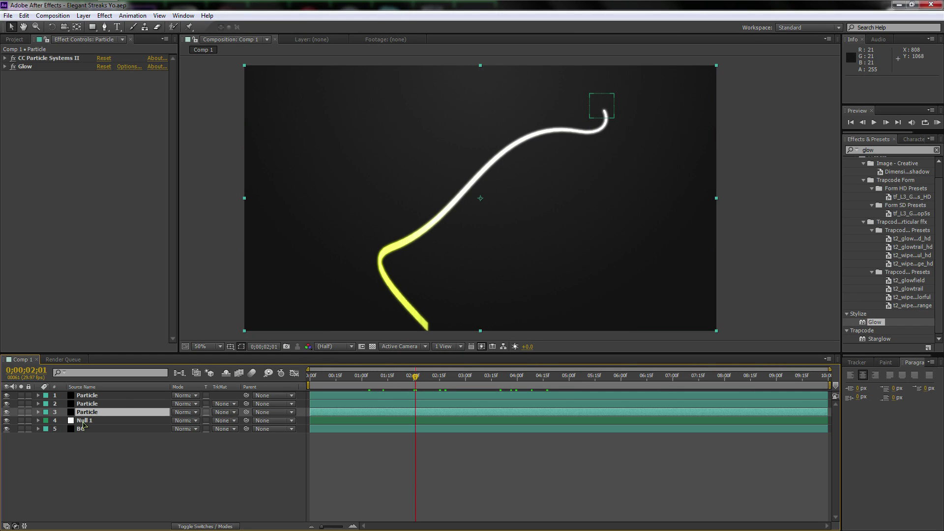
{"action": "left_click", "coordinate": [98, 406]}
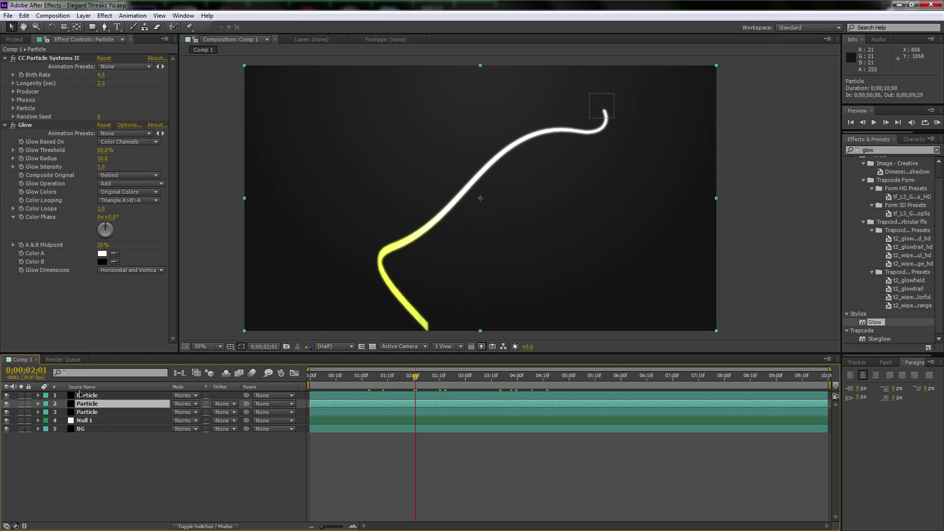
{"action": "key", "text": "p"}
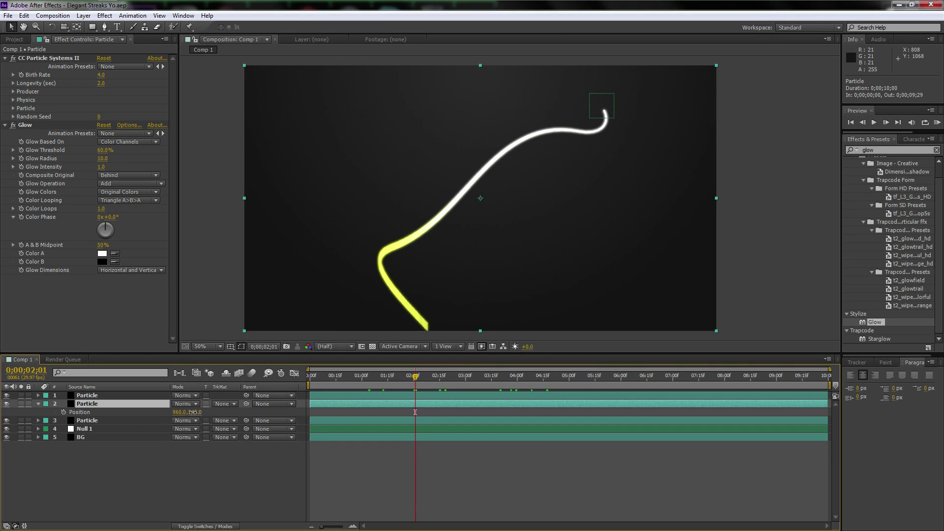
{"action": "left_click_drag", "start_coordinate": [192, 412], "coordinate": [180, 419]}
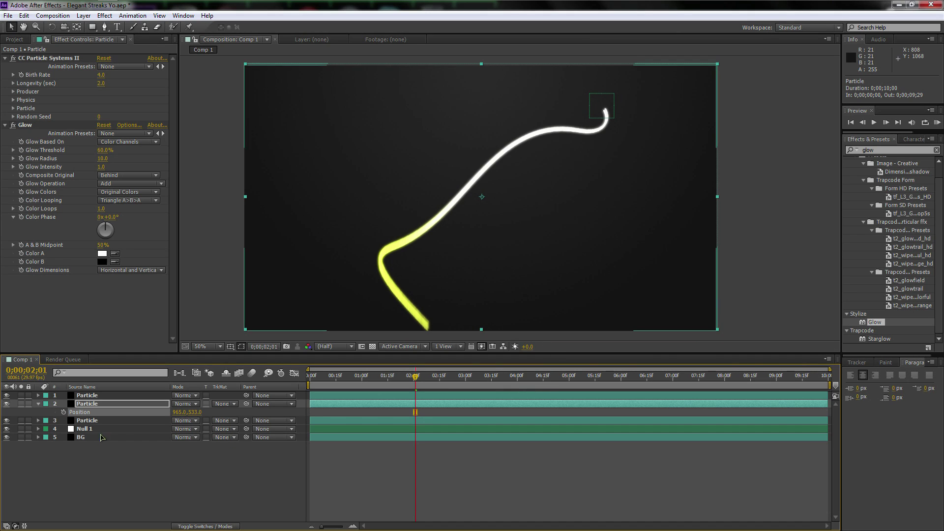
Step: Shift the top Particle layer to Y 545 and slightly left, checking the strands zoomed in
{"action": "left_click", "coordinate": [106, 396]}
{"action": "key", "text": "p"}
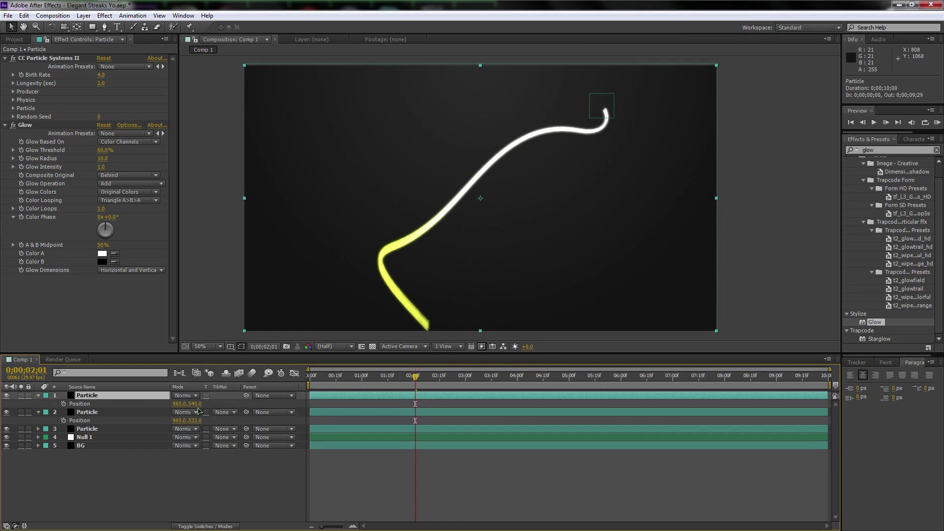
{"action": "mouse_move", "coordinate": [196, 404]}
{"action": "left_mouse_down"}
{"action": "mouse_move", "coordinate": [204, 407]}
{"action": "mouse_move", "coordinate": [184, 412]}
{"action": "left_mouse_up"}
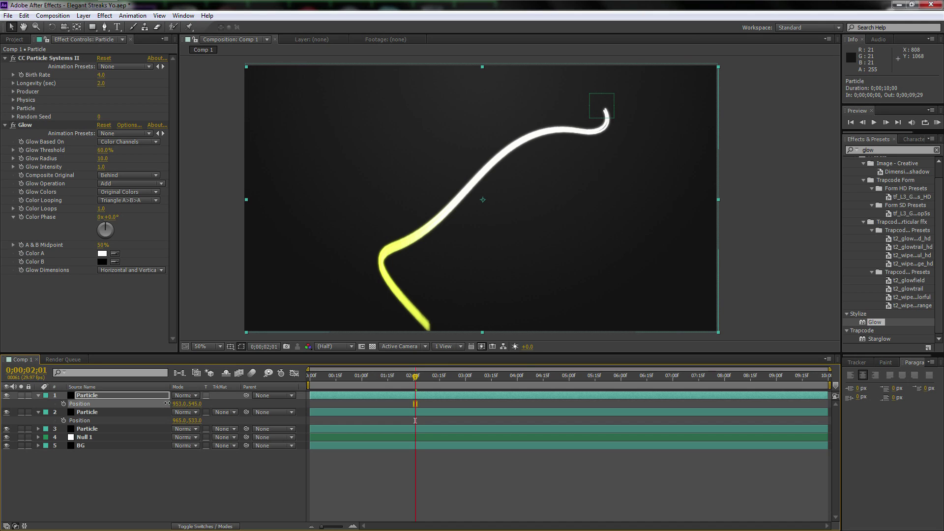
{"action": "left_click_drag", "start_coordinate": [167, 403], "coordinate": [169, 406]}
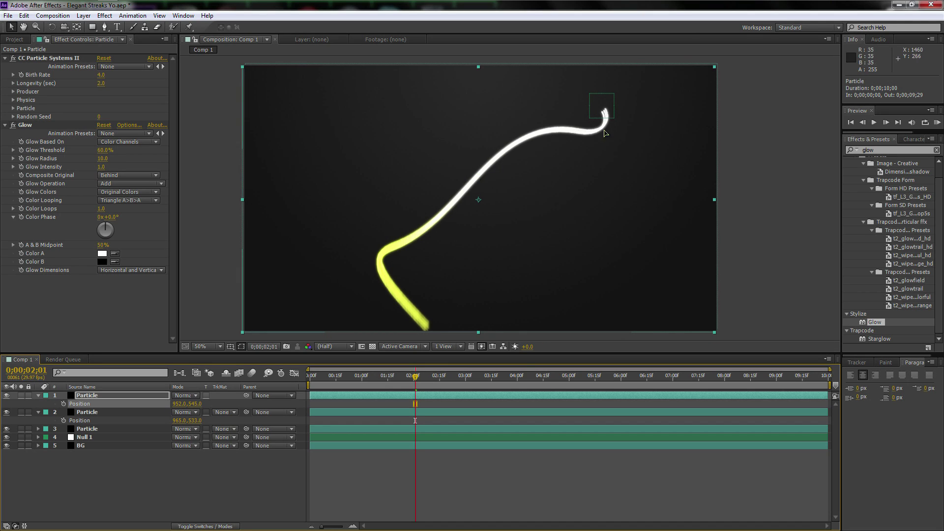
{"action": "key", "text": "period"}
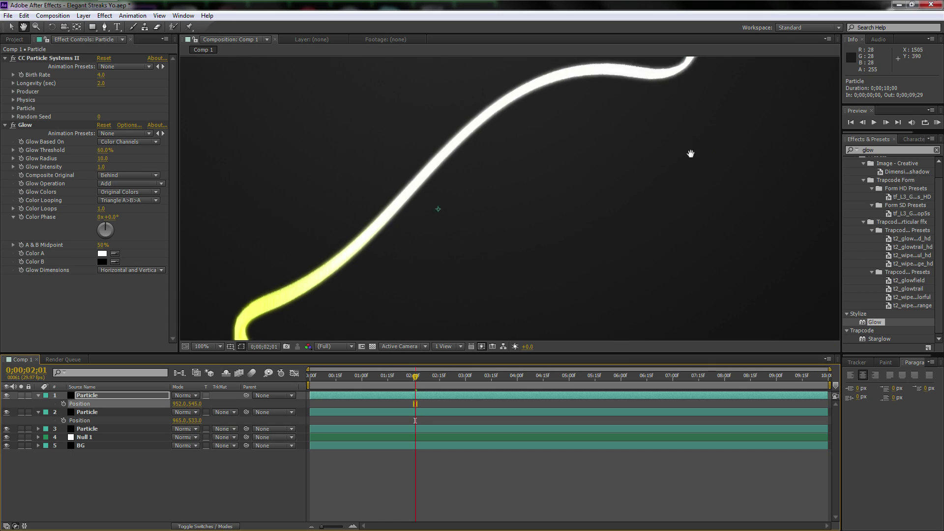
{"action": "left_click_drag", "start_coordinate": [689, 151], "coordinate": [606, 259]}
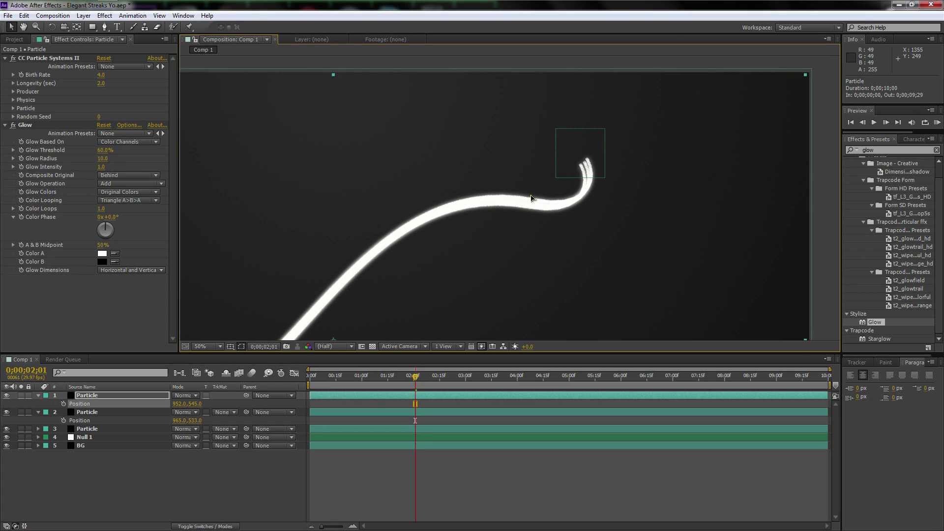
{"action": "key", "text": "comma"}
{"action": "key", "text": "v"}
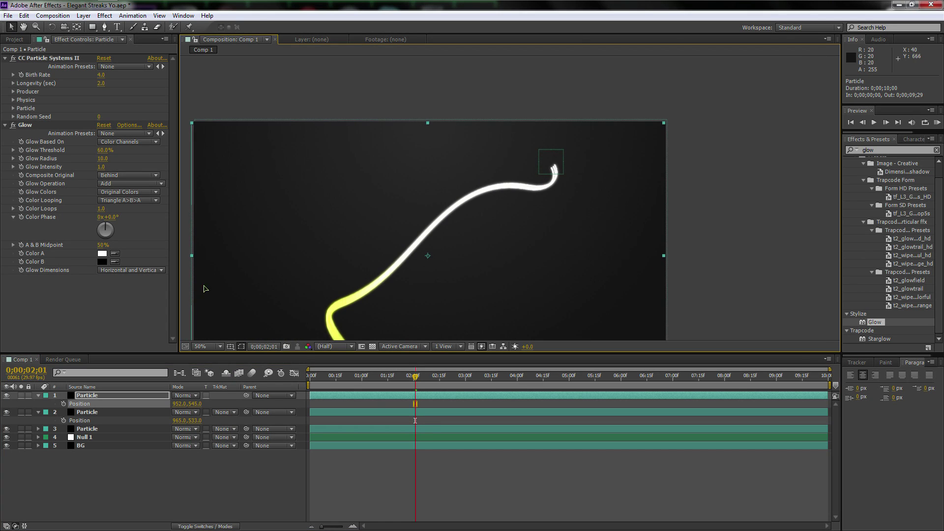
Step: Set the second Particle layer's CC Particle Systems II Physics Gravity to 0.4, after trying 0.2
{"action": "left_click", "coordinate": [99, 396]}
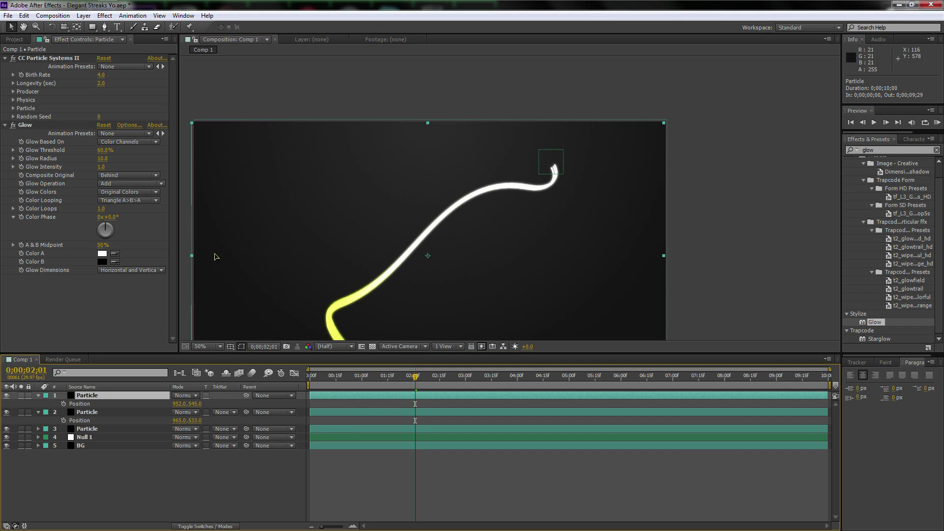
{"action": "left_click", "coordinate": [95, 414]}
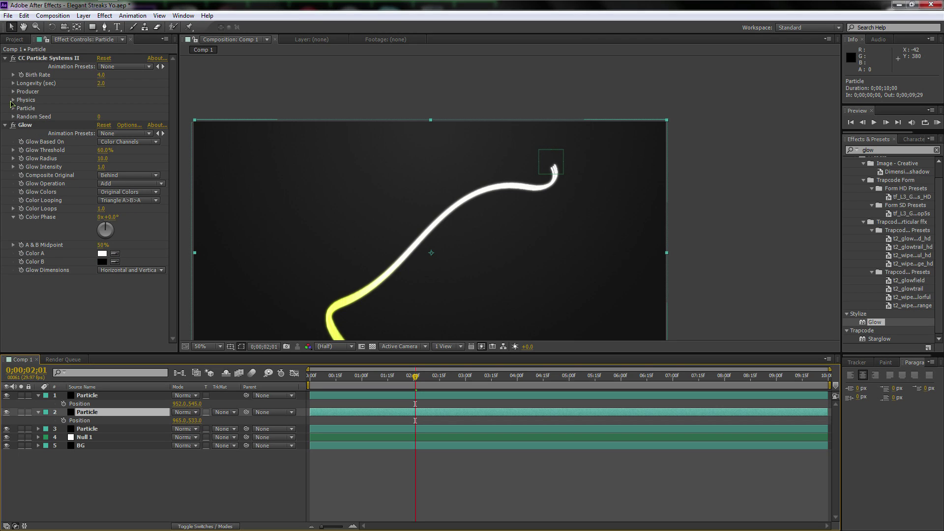
{"action": "left_click", "coordinate": [13, 101]}
{"action": "left_click", "coordinate": [102, 133]}
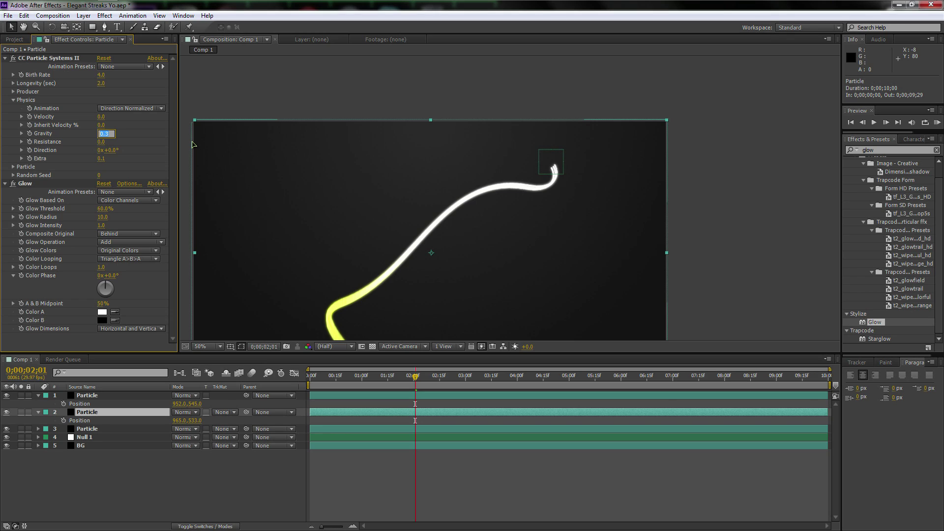
{"action": "key", "text": "Return"}
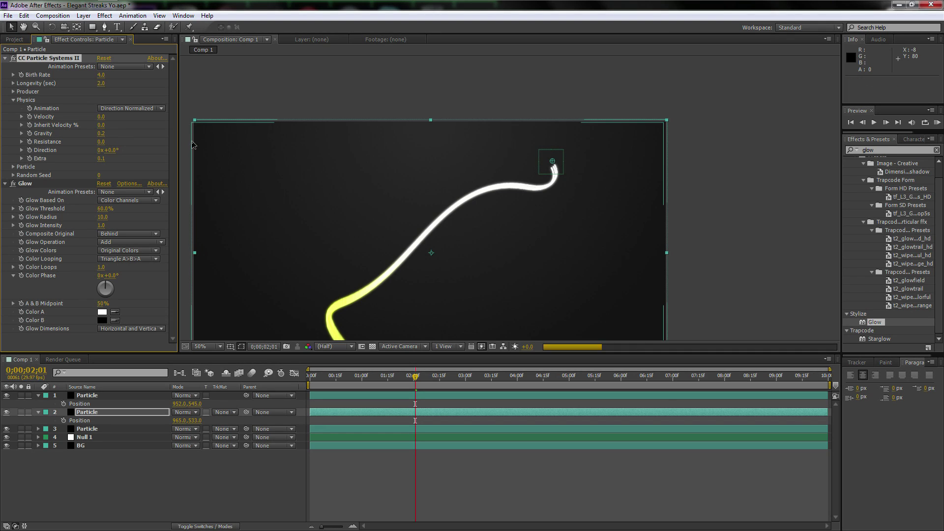
{"action": "left_click", "coordinate": [102, 134]}
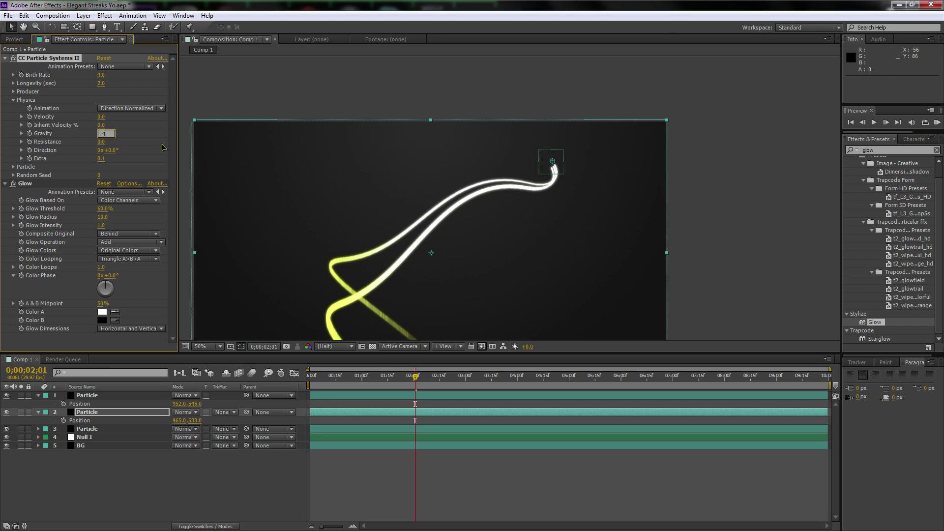
{"action": "key", "text": "Return"}
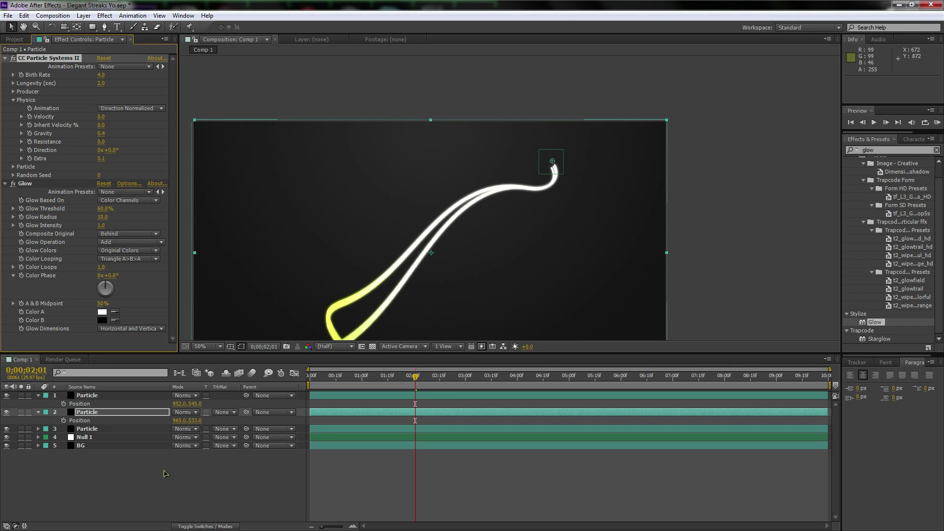
Step: RAM-preview the glowing streaks, then collapse both Particle layers' Position properties
{"action": "key", "text": "KP_0"}
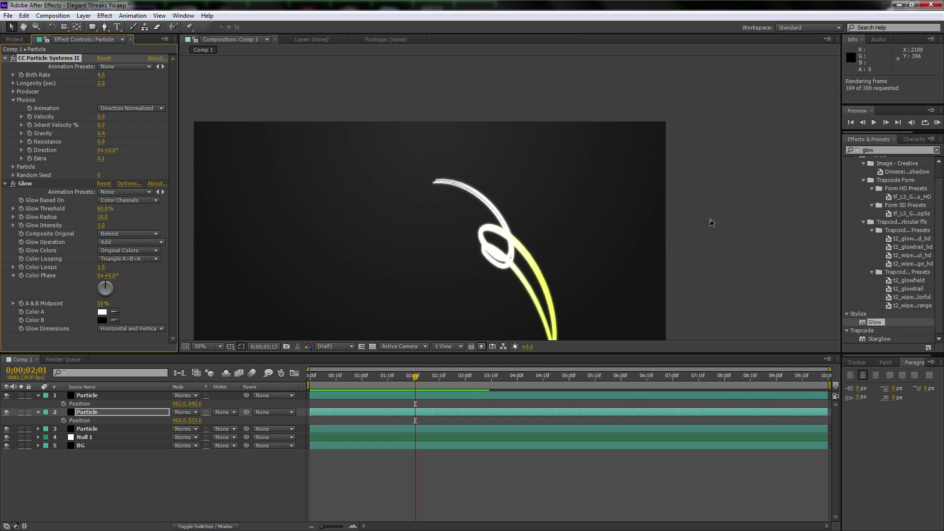
{"action": "left_click", "coordinate": [430, 264]}
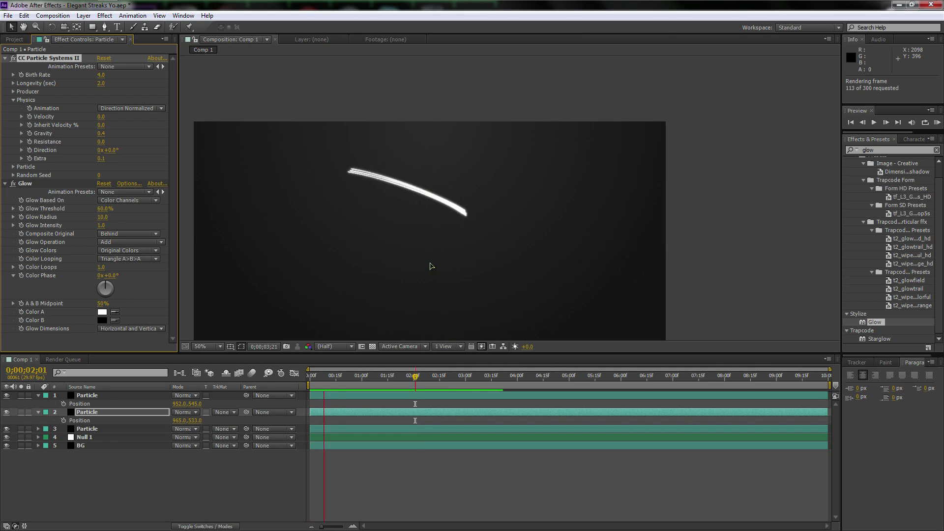
{"action": "left_click_drag", "start_coordinate": [508, 261], "coordinate": [539, 209]}
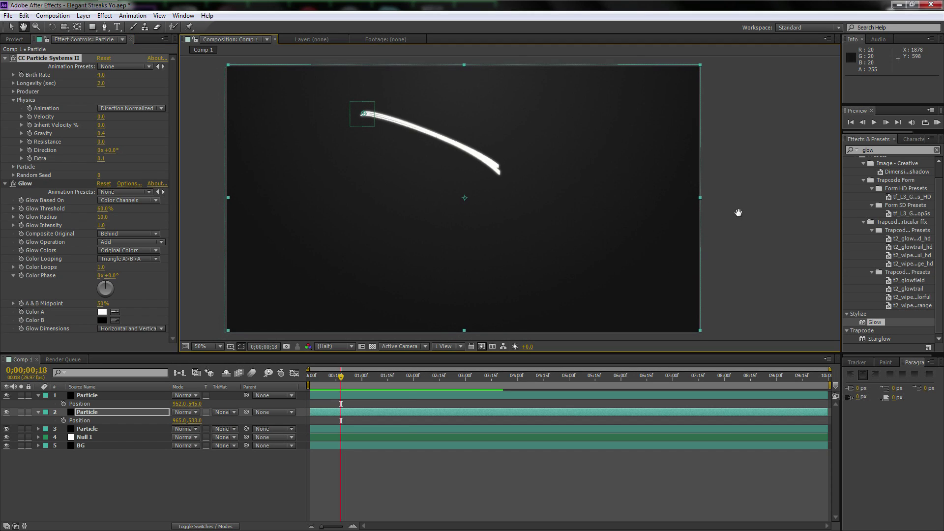
{"action": "key", "text": "KP_0"}
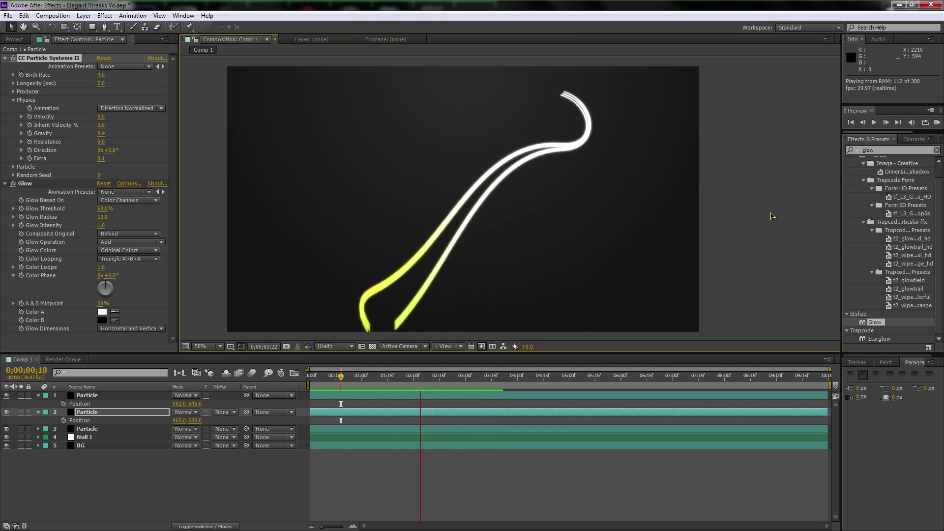
{"action": "key", "text": "space"}
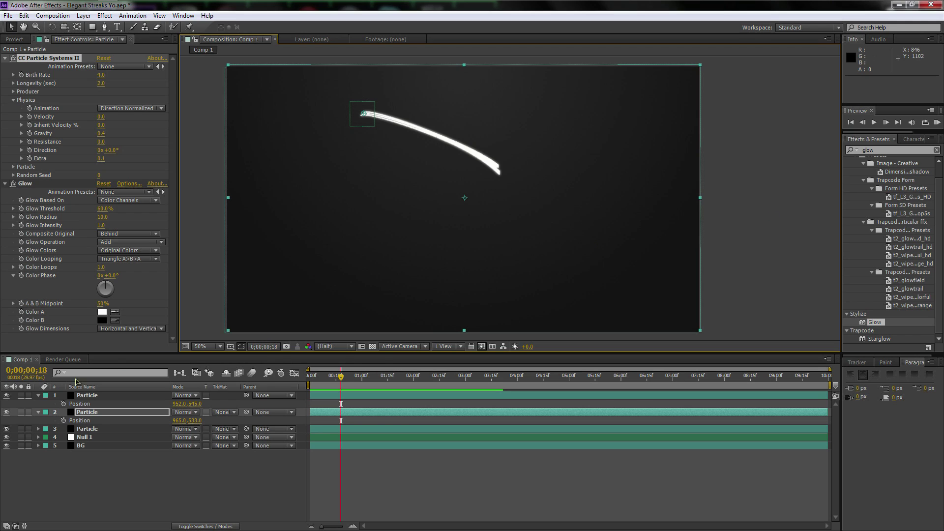
{"action": "left_click", "coordinate": [38, 395]}
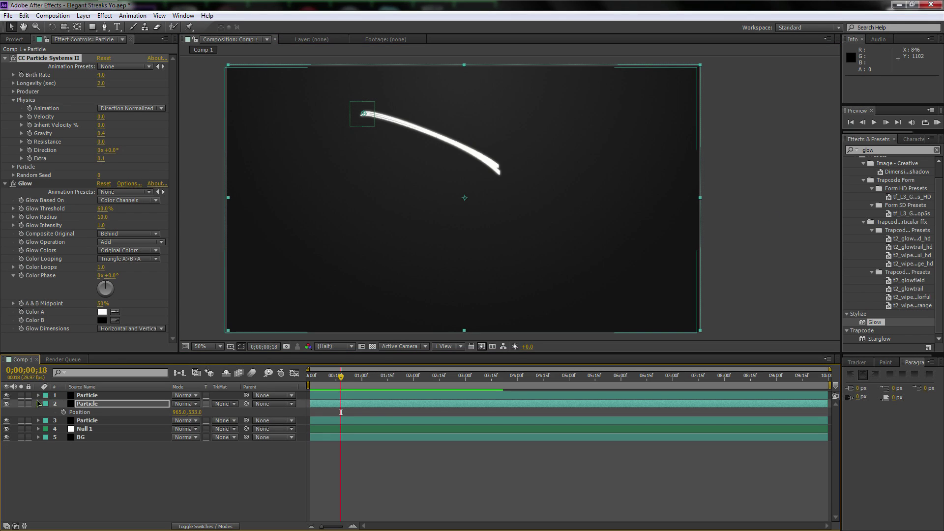
{"action": "left_click", "coordinate": [38, 403]}
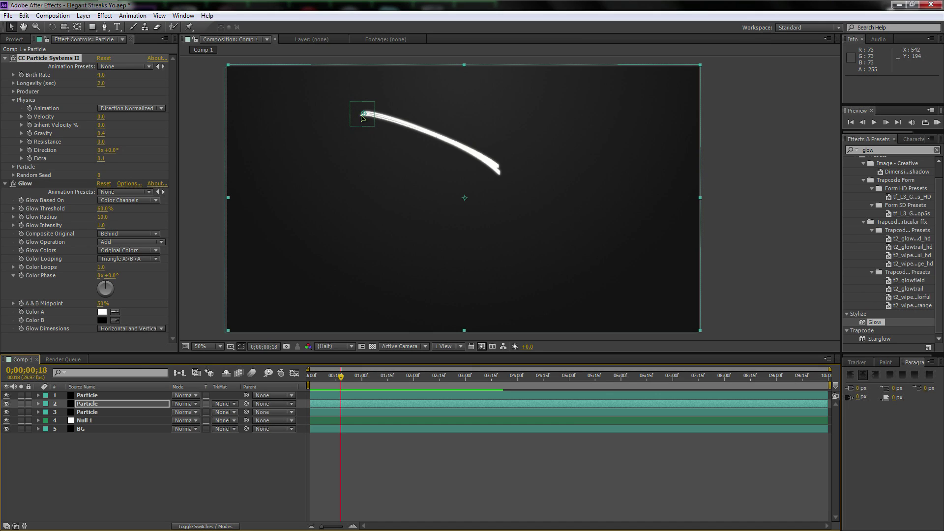
Step: Create a new black solid layer named Flare
{"action": "right_click", "coordinate": [118, 449]}
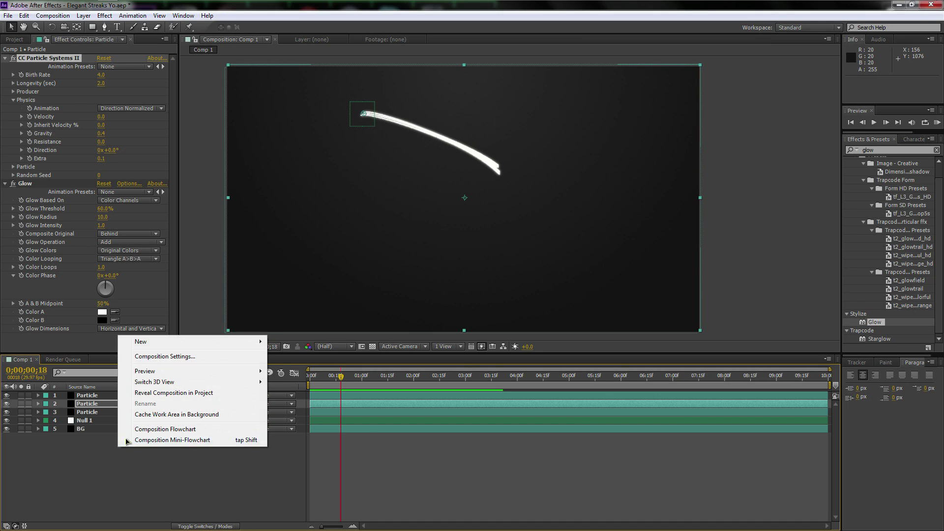
{"action": "mouse_move", "coordinate": [147, 346]}
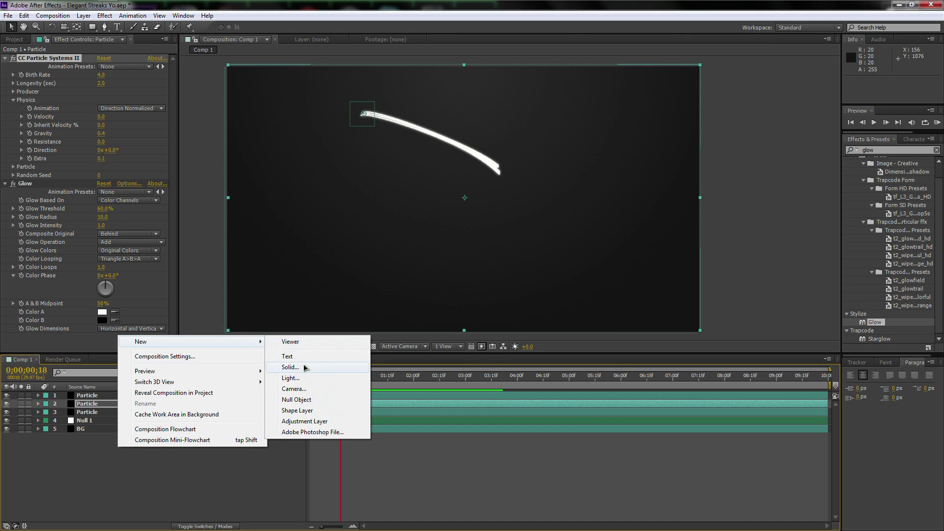
{"action": "left_click", "coordinate": [309, 368]}
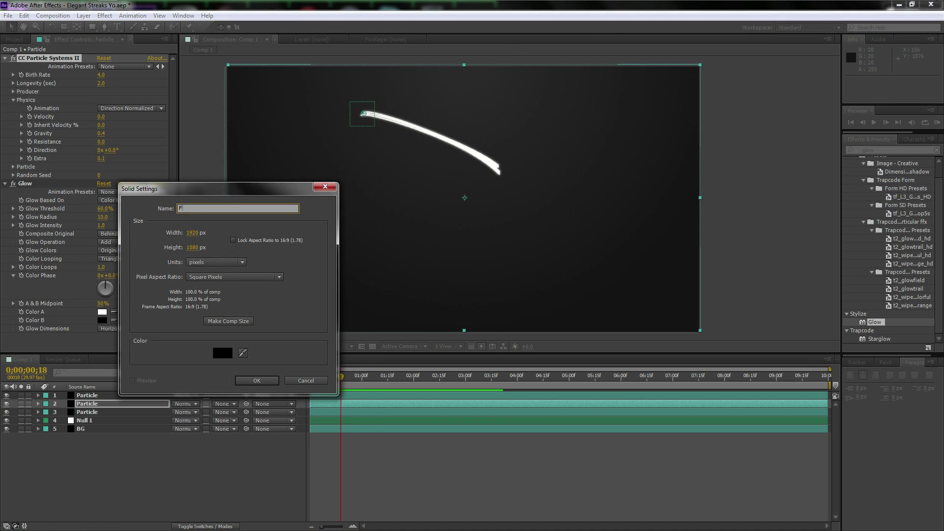
{"action": "type", "text": "Flare"}
{"action": "key", "text": "Return"}
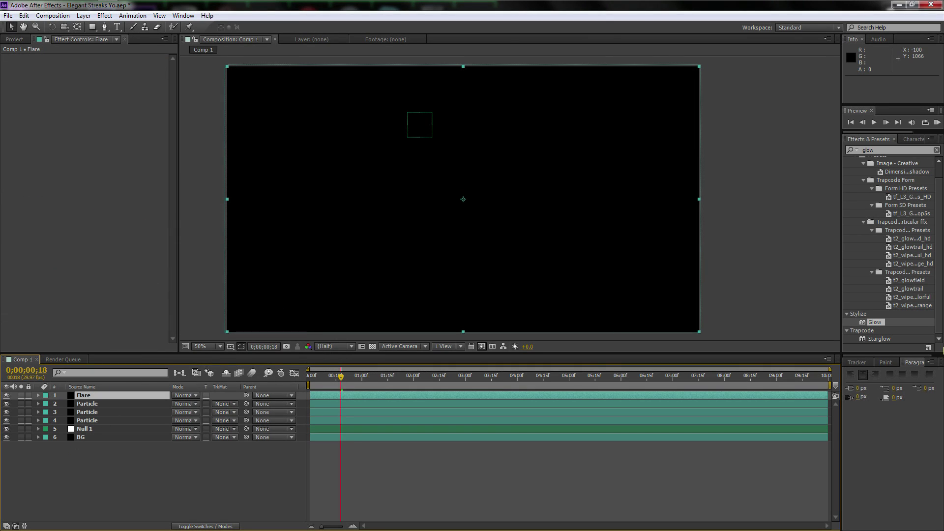
Step: Clear the effects search and apply Video Copilot Optical Flares to the Flare solid
{"action": "double_click", "coordinate": [868, 150]}
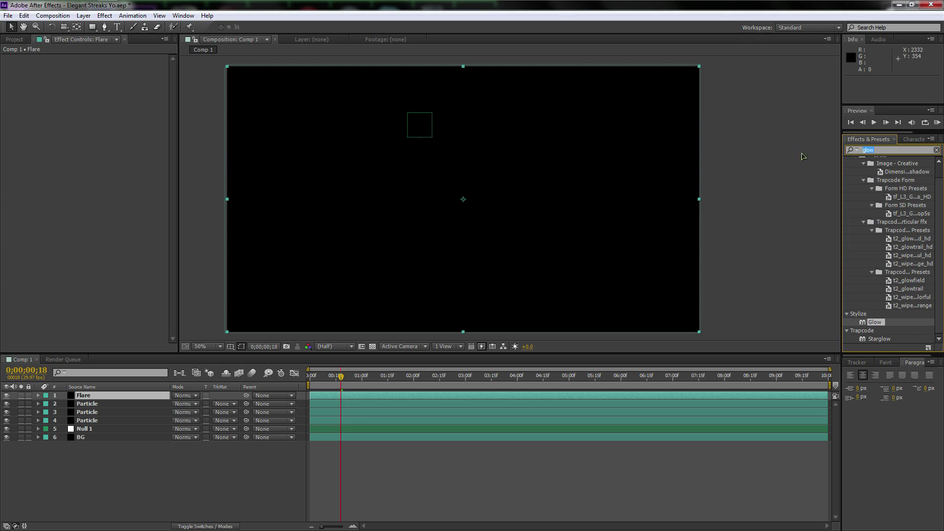
{"action": "key", "text": "BackSpace"}
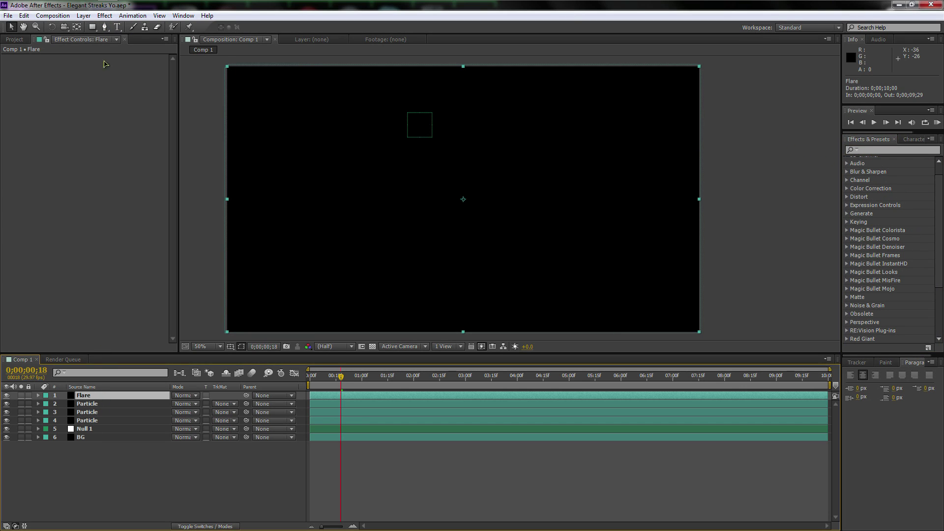
{"action": "left_click", "coordinate": [105, 16]}
{"action": "mouse_move", "coordinate": [165, 399]}
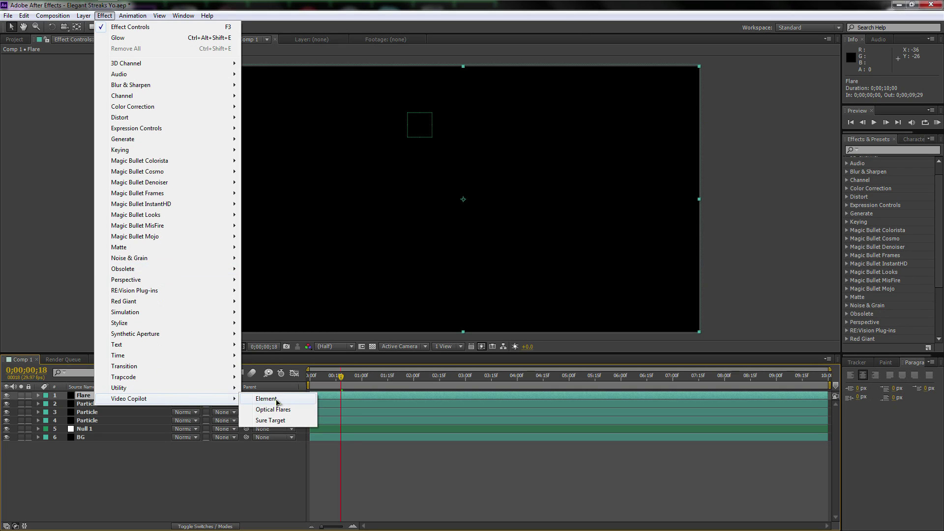
{"action": "left_click", "coordinate": [283, 410]}
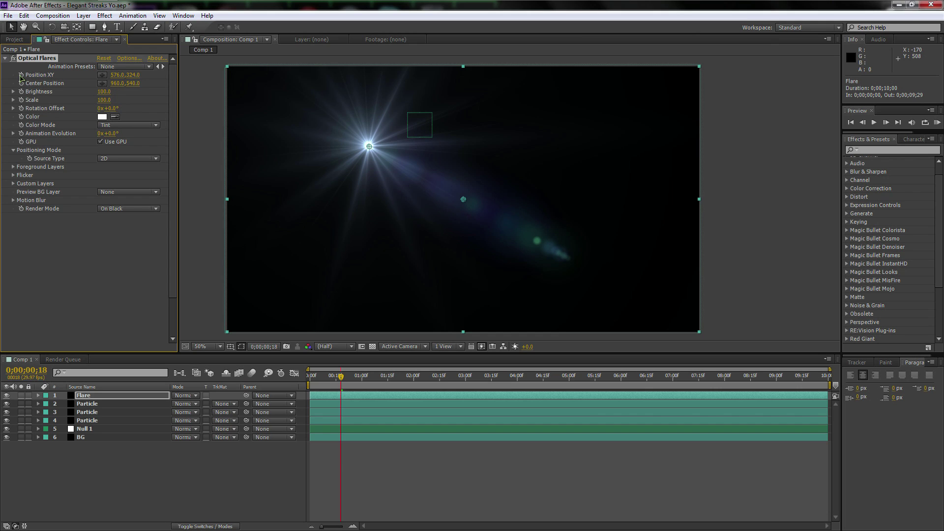
Step: Link the Optical Flares Position XY to Null 1's Position with a pick-whipped expression
{"action": "left_click", "coordinate": [21, 74], "text": "alt"}
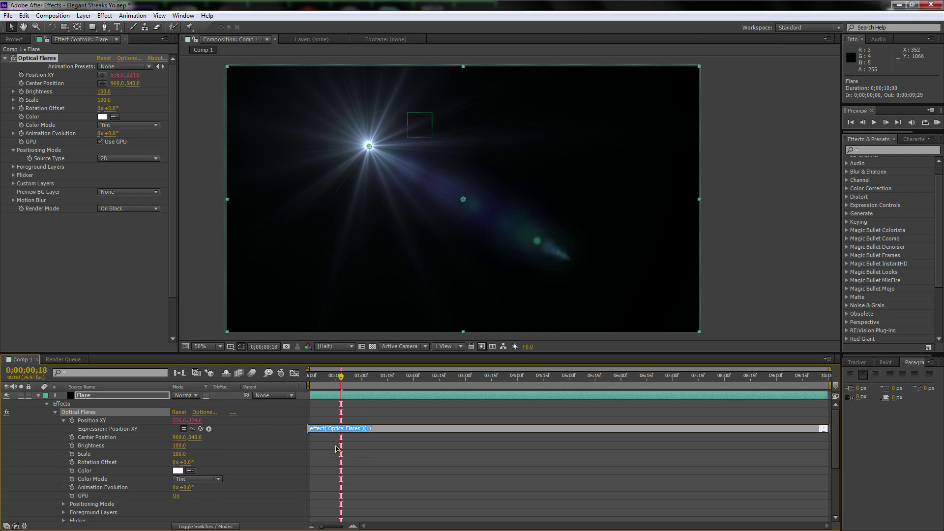
{"action": "scroll", "coordinate": [110, 432], "scroll_direction": "down", "scroll_amount": 5}
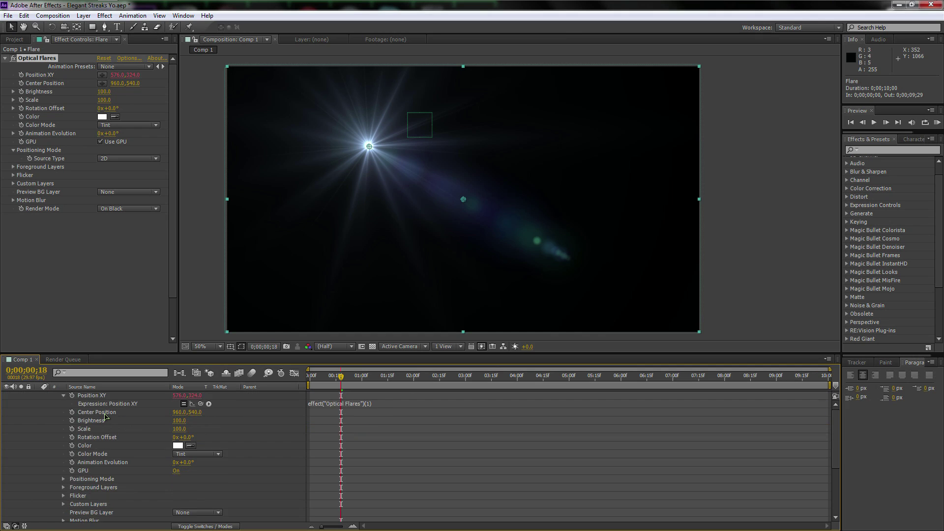
{"action": "left_click", "coordinate": [89, 509]}
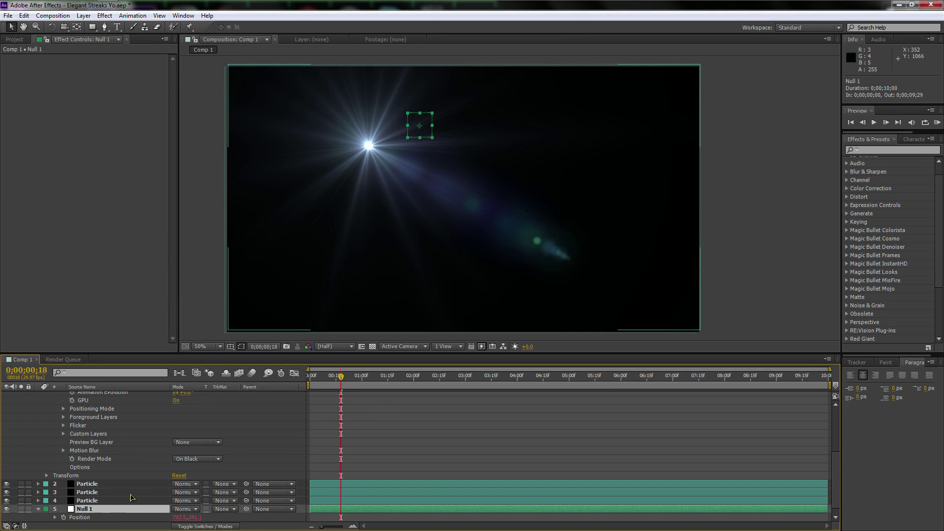
{"action": "scroll", "coordinate": [147, 467], "scroll_direction": "up", "scroll_amount": 5}
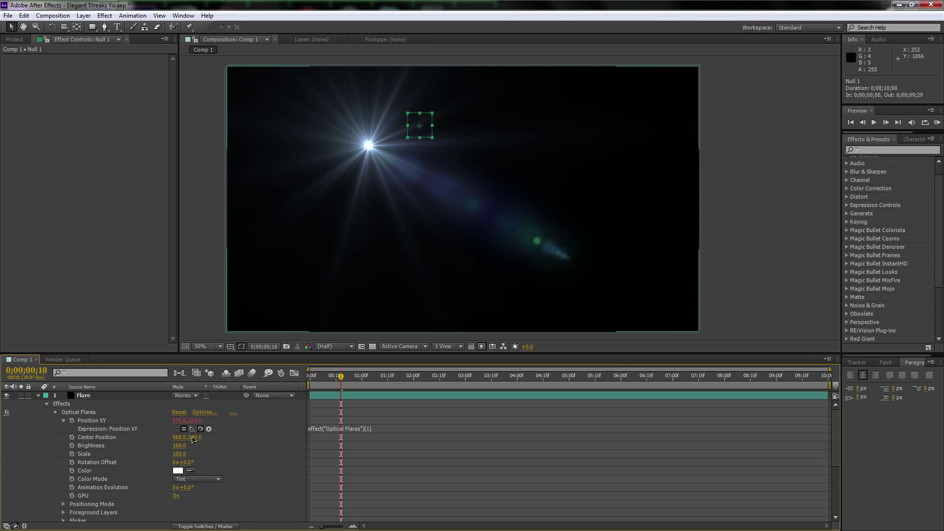
{"action": "left_click_drag", "start_coordinate": [200, 429], "coordinate": [128, 509]}
{"action": "left_click", "coordinate": [125, 445]}
{"action": "scroll", "coordinate": [50, 398], "scroll_direction": "up", "scroll_amount": 2}
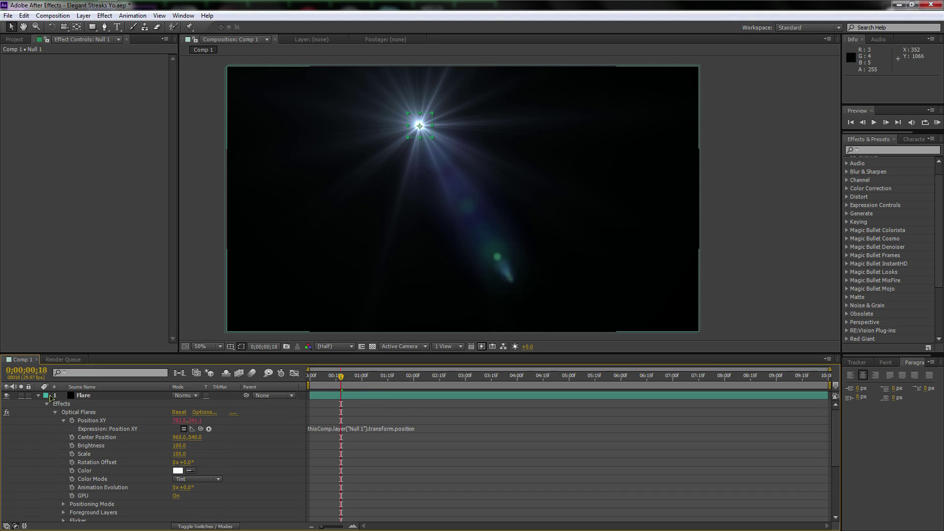
Step: Set the Optical Flares render mode to On Transparent
{"action": "left_click", "coordinate": [39, 395]}
{"action": "left_click", "coordinate": [83, 395]}
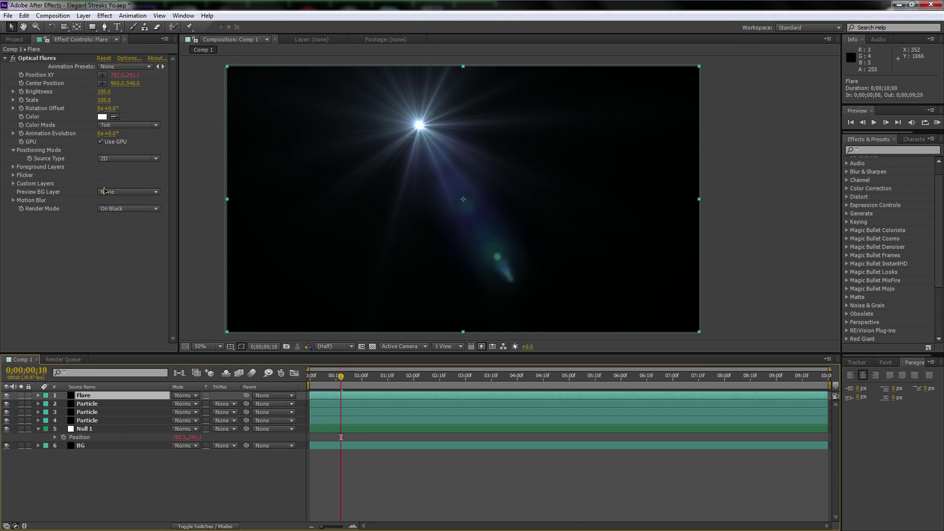
{"action": "left_click", "coordinate": [128, 208]}
{"action": "left_click", "coordinate": [133, 228]}
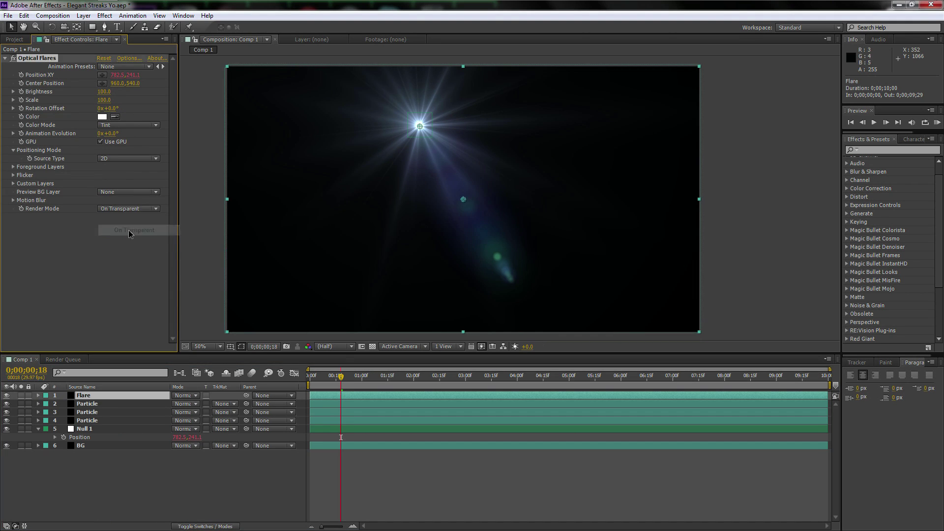
Step: Put the Flare layer in Screen blend mode and open the Optical Flares Options window
{"action": "left_click", "coordinate": [170, 397]}
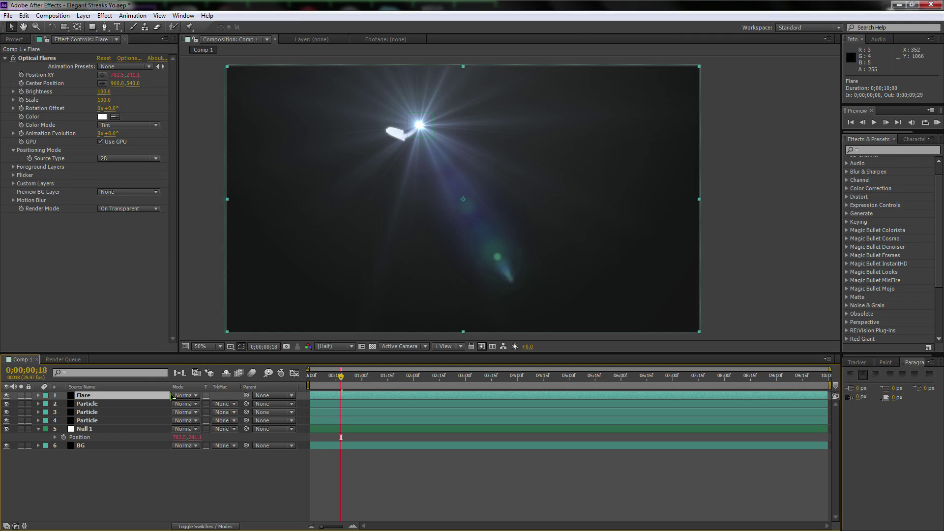
{"action": "key", "text": "F4"}
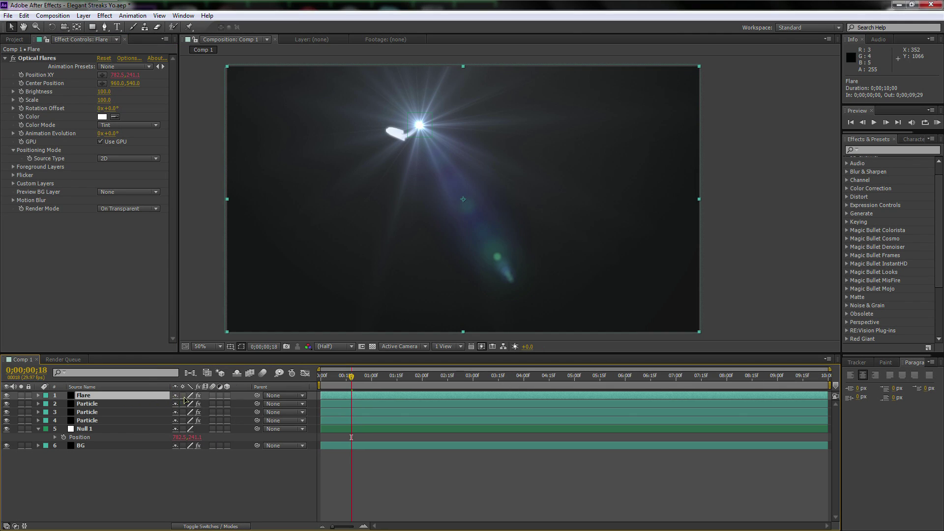
{"action": "key", "text": "F4"}
{"action": "left_click", "coordinate": [183, 396]}
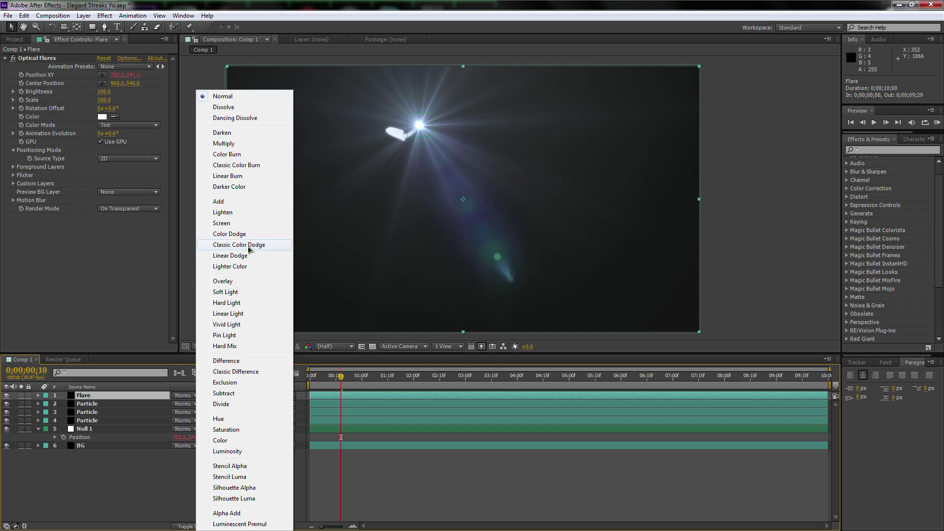
{"action": "left_click", "coordinate": [235, 223]}
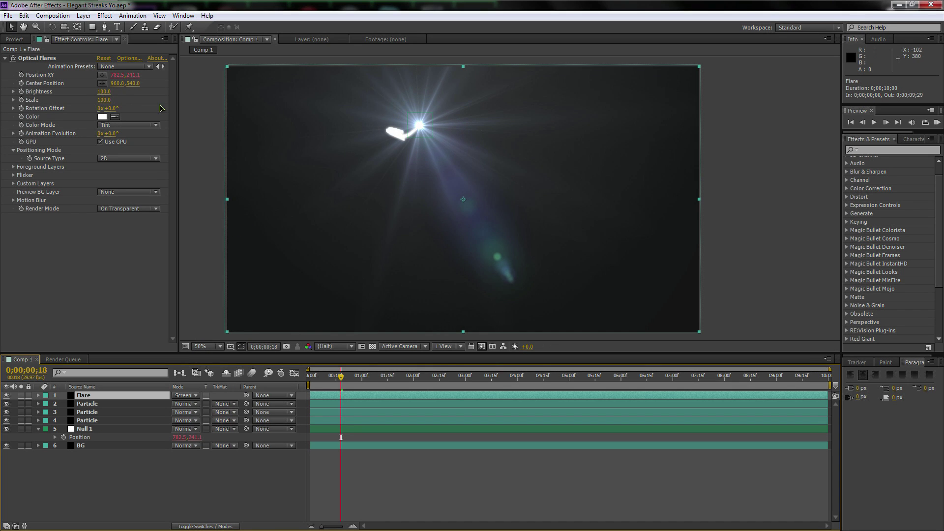
{"action": "left_click", "coordinate": [128, 66]}
{"action": "left_click", "coordinate": [129, 59]}
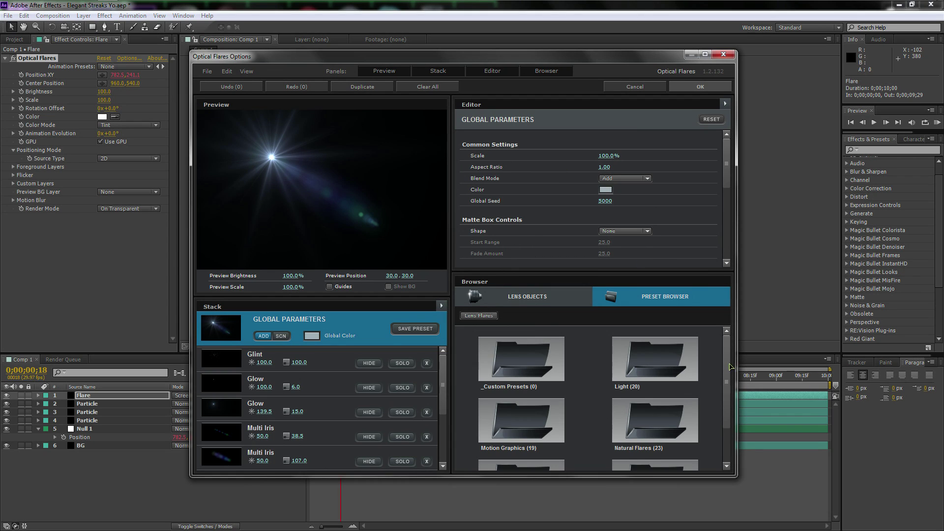
Step: Load the Organica flare from the Pro Presets 2 folder and apply it to the Flare layer
{"action": "scroll", "coordinate": [730, 366], "scroll_direction": "down", "scroll_amount": 2}
{"action": "left_click", "coordinate": [655, 433]}
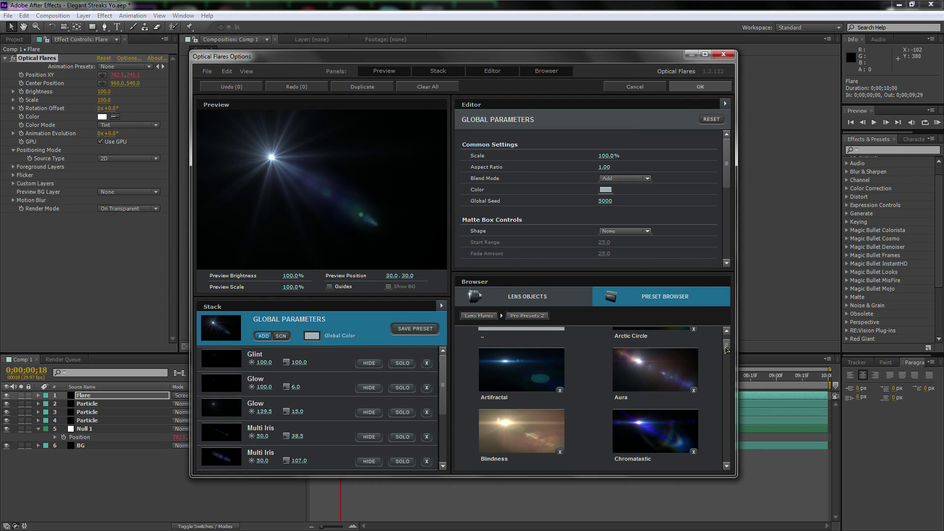
{"action": "scroll", "coordinate": [727, 349], "scroll_direction": "up", "scroll_amount": 1}
{"action": "scroll", "coordinate": [728, 352], "scroll_direction": "down", "scroll_amount": 2}
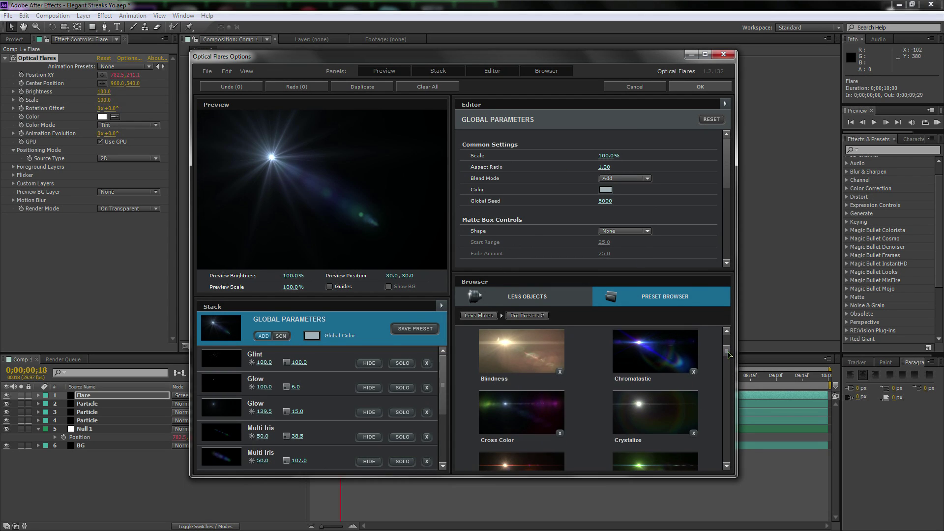
{"action": "left_click_drag", "start_coordinate": [728, 354], "coordinate": [727, 395]}
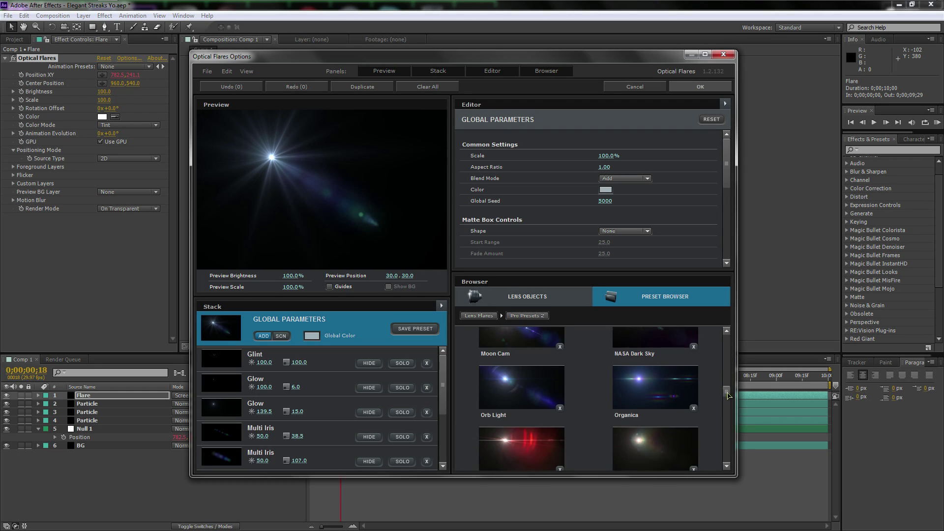
{"action": "left_click", "coordinate": [673, 396]}
{"action": "left_click", "coordinate": [701, 87]}
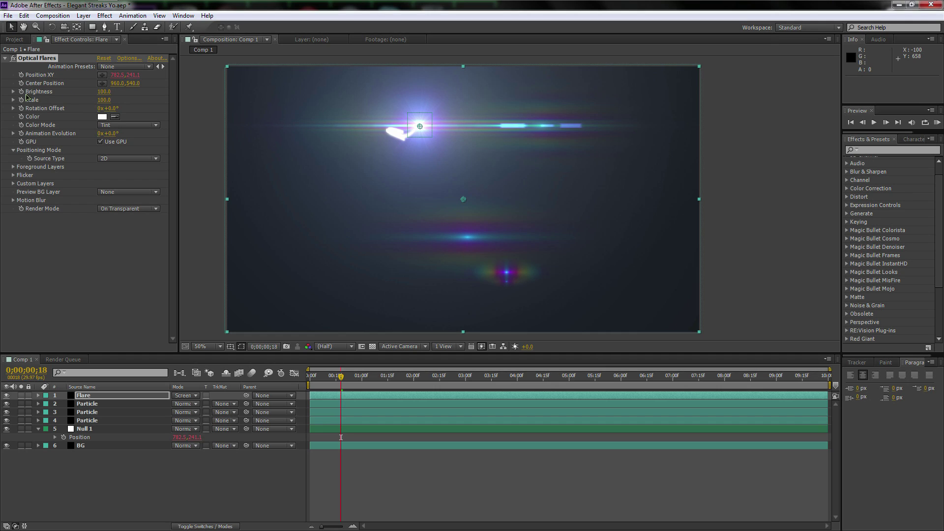
Step: Add a wiggle expression to the Optical Flares Brightness property
{"action": "left_click", "coordinate": [22, 92], "text": "alt"}
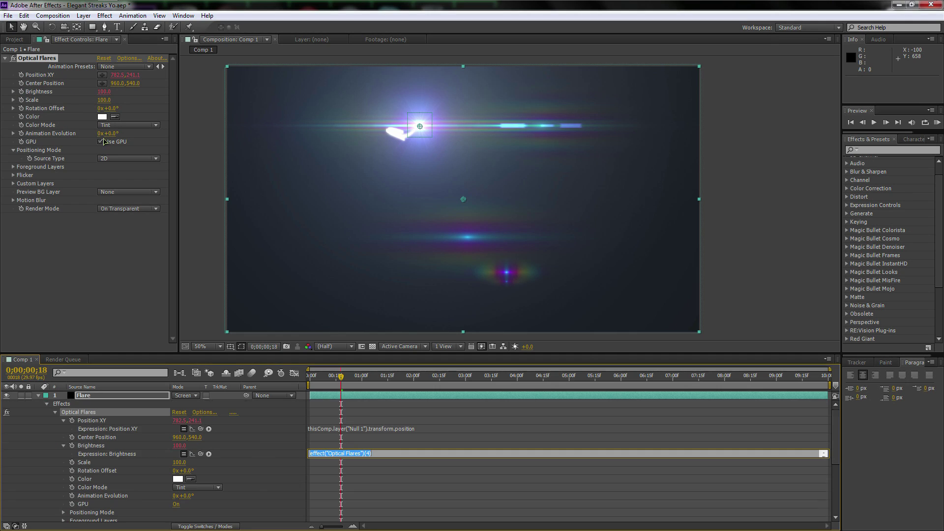
{"action": "type", "text": "wiggle(5,15"}
{"action": "left_click", "coordinate": [100, 415]}
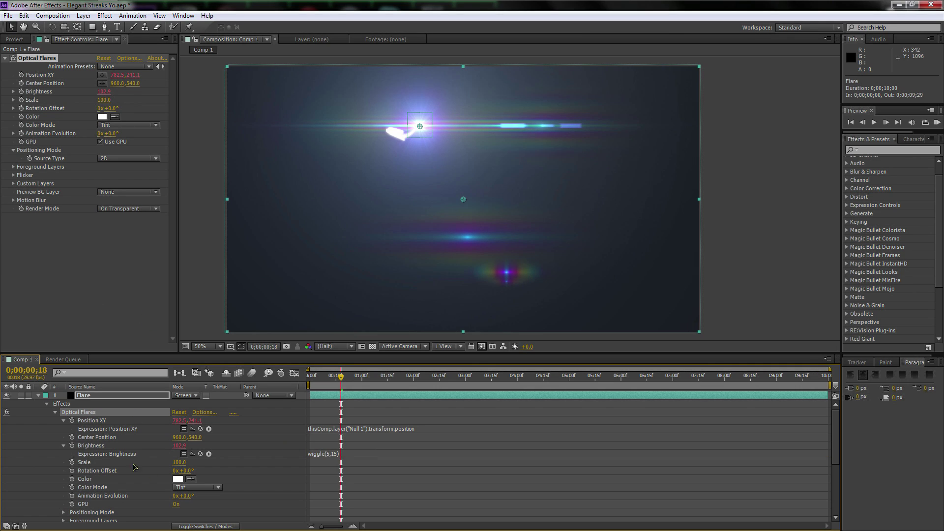
Step: Raise the flare's Flicker Amount to 37
{"action": "scroll", "coordinate": [121, 464], "scroll_direction": "down", "scroll_amount": 1}
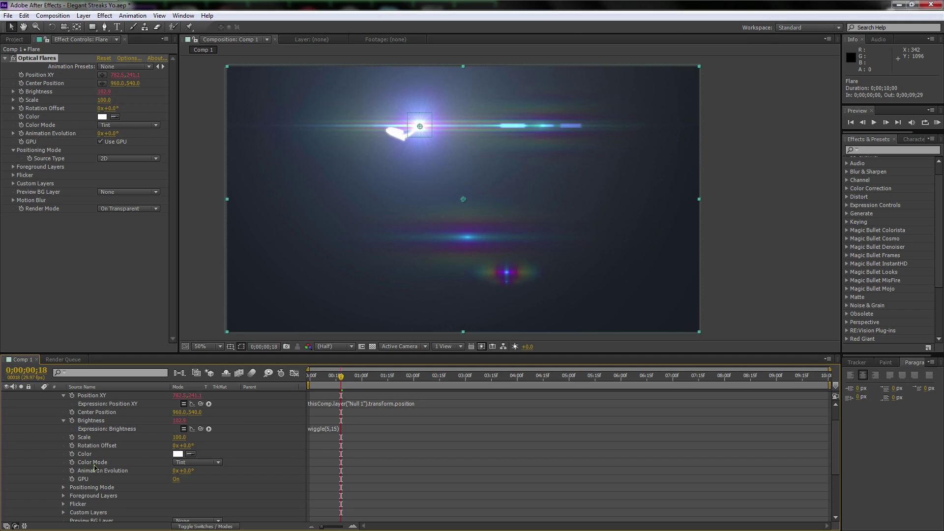
{"action": "left_click", "coordinate": [13, 175]}
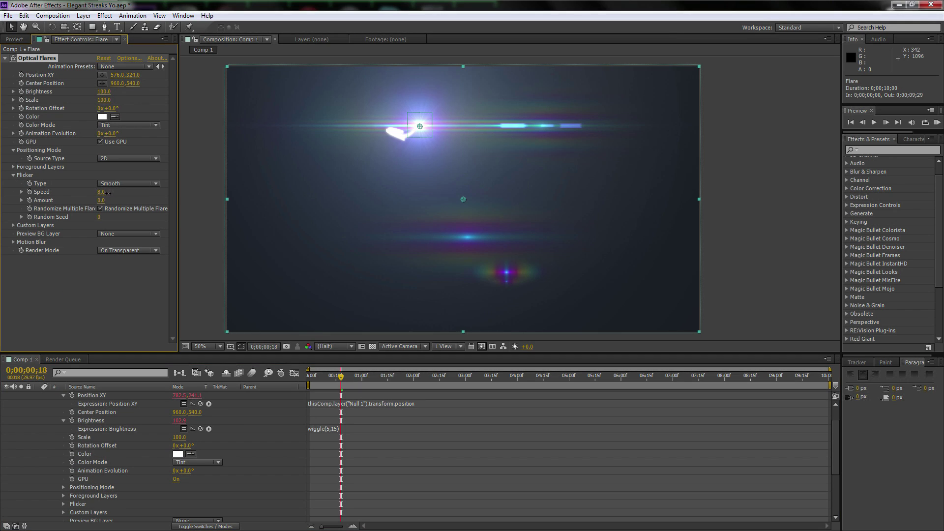
{"action": "left_click_drag", "start_coordinate": [103, 200], "coordinate": [120, 201]}
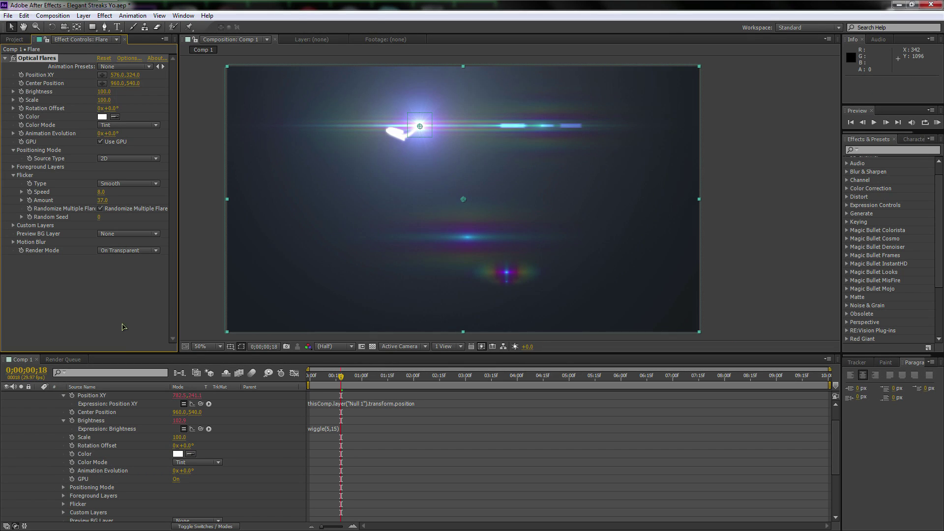
{"action": "left_click", "coordinate": [341, 377]}
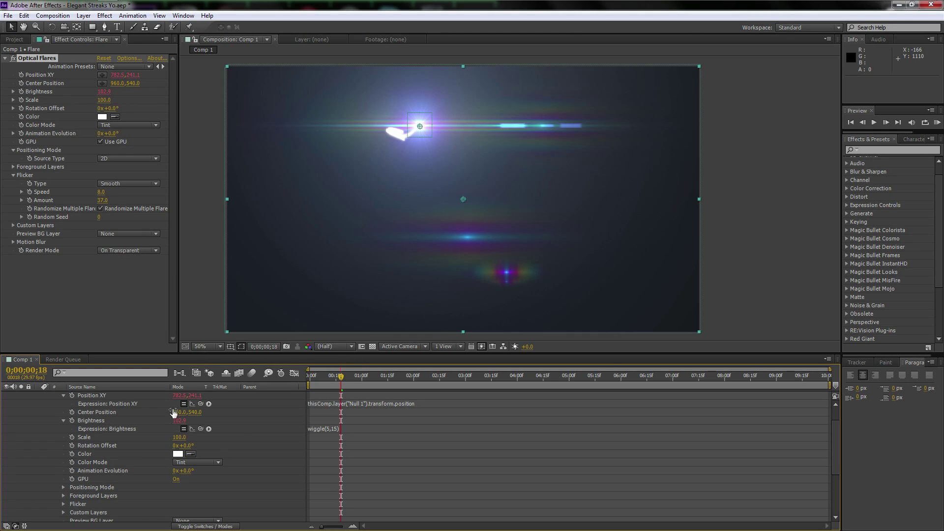
Step: Revise the Brightness expression to wiggle(3,10)
{"action": "scroll", "coordinate": [180, 413], "scroll_direction": "up", "scroll_amount": 1}
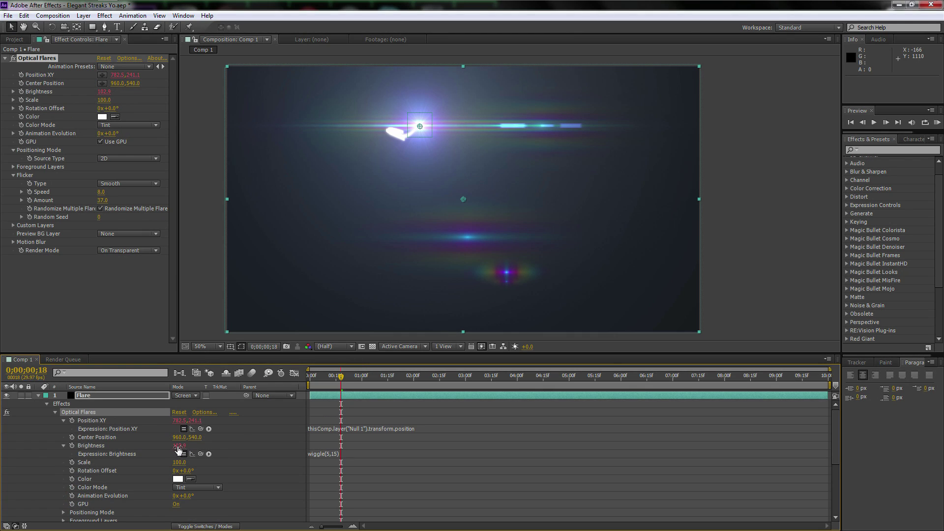
{"action": "left_click", "coordinate": [127, 455]}
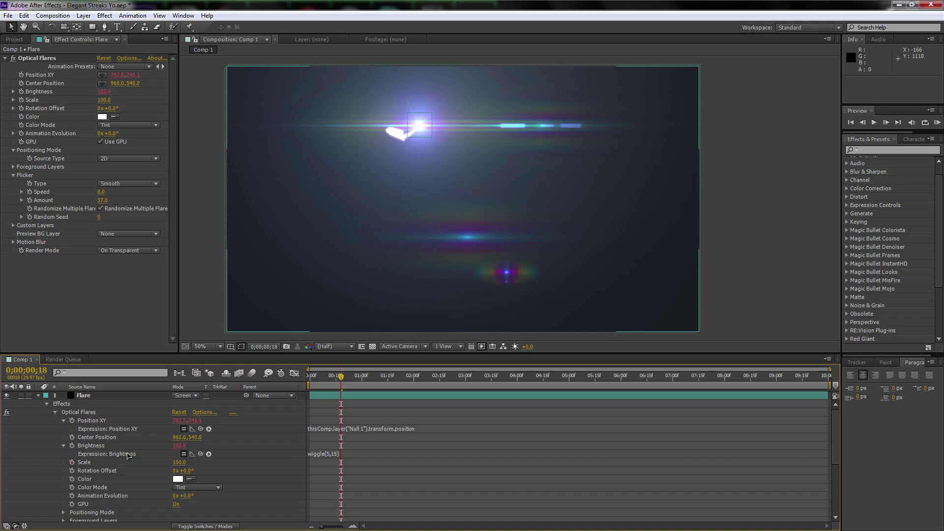
{"action": "left_click", "coordinate": [94, 445]}
{"action": "left_click", "coordinate": [335, 455]}
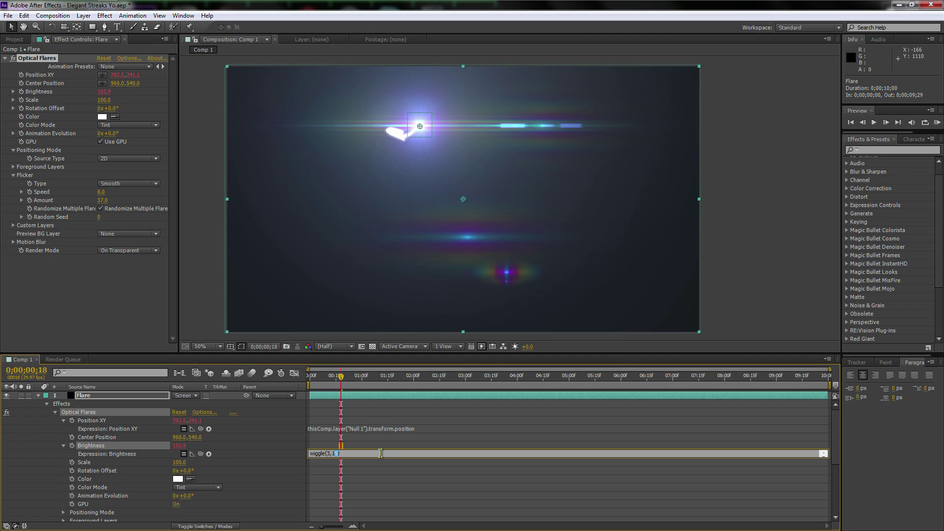
{"action": "left_click", "coordinate": [104, 447]}
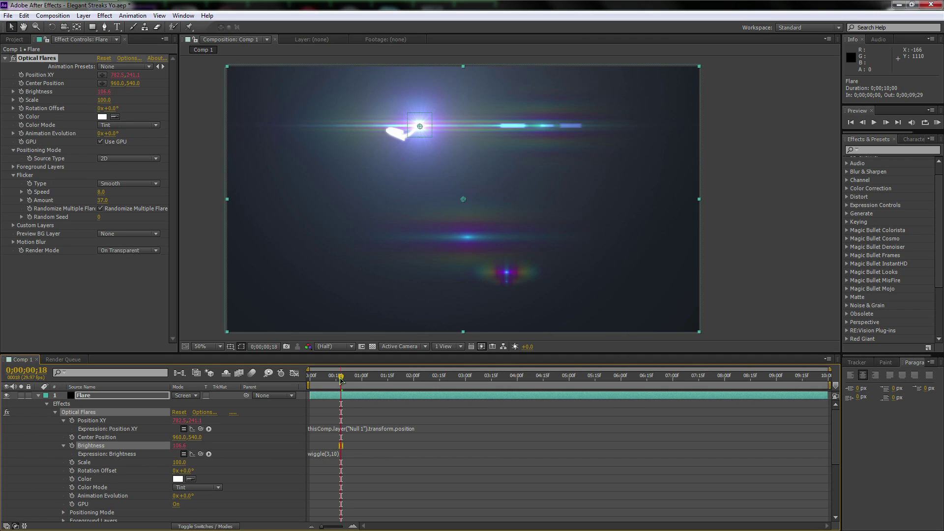
Step: Return to the composition start and adjust the flare's base Brightness
{"action": "left_click_drag", "start_coordinate": [341, 379], "coordinate": [310, 379]}
{"action": "left_click_drag", "start_coordinate": [101, 92], "coordinate": [117, 92]}
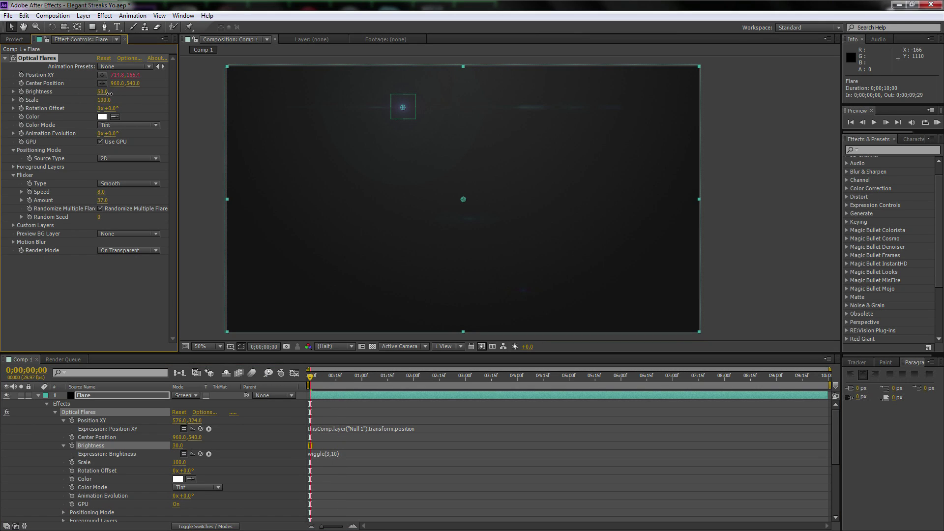
{"action": "left_click_drag", "start_coordinate": [111, 94], "coordinate": [112, 94]}
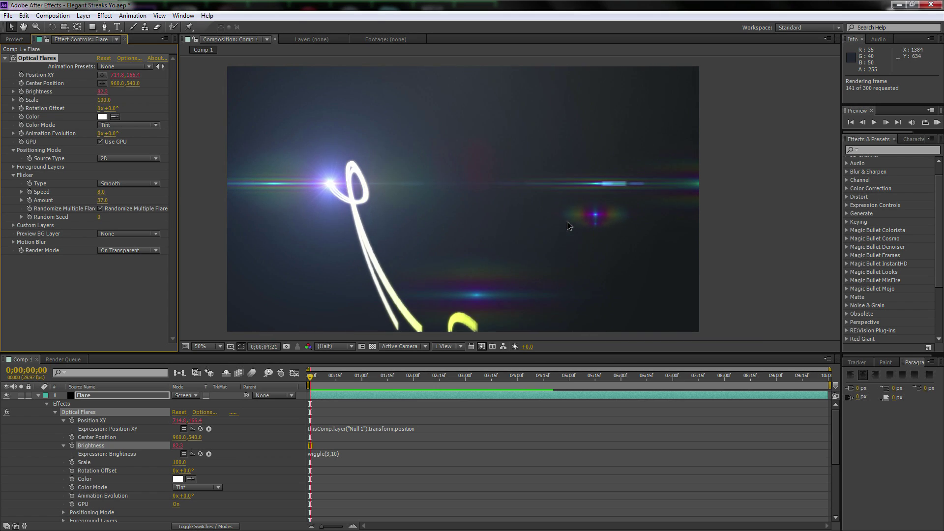
Step: Play and stop a preview of the flickering flare, then move the time to about 7 seconds
{"action": "key", "text": "space"}
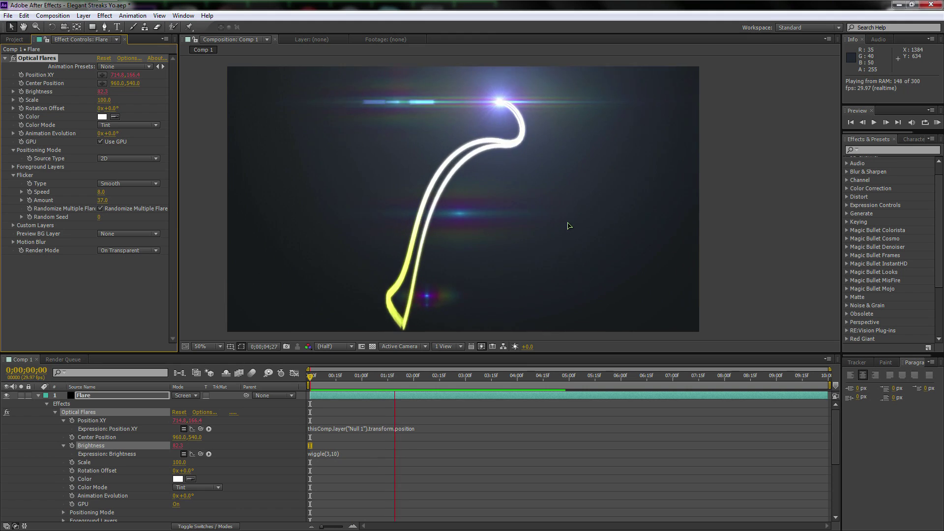
{"action": "key", "text": "space"}
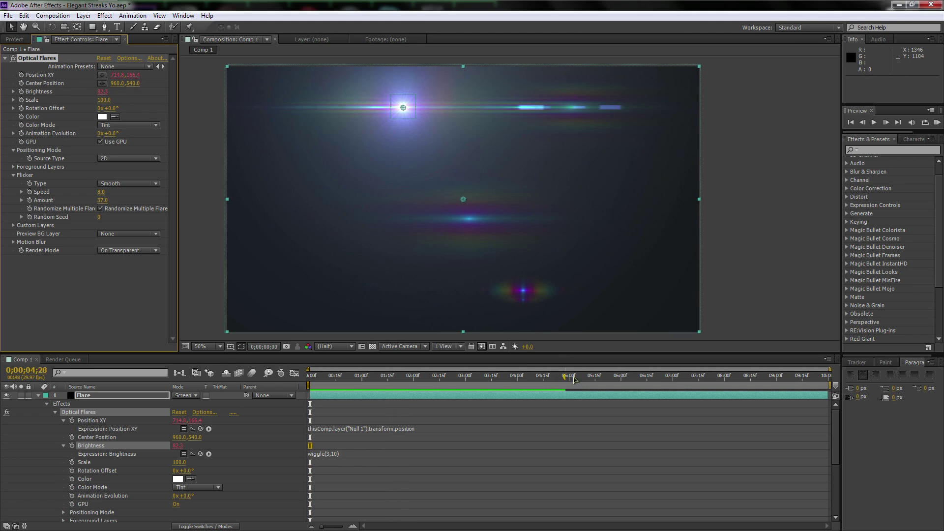
{"action": "left_click_drag", "start_coordinate": [658, 384], "coordinate": [679, 382]}
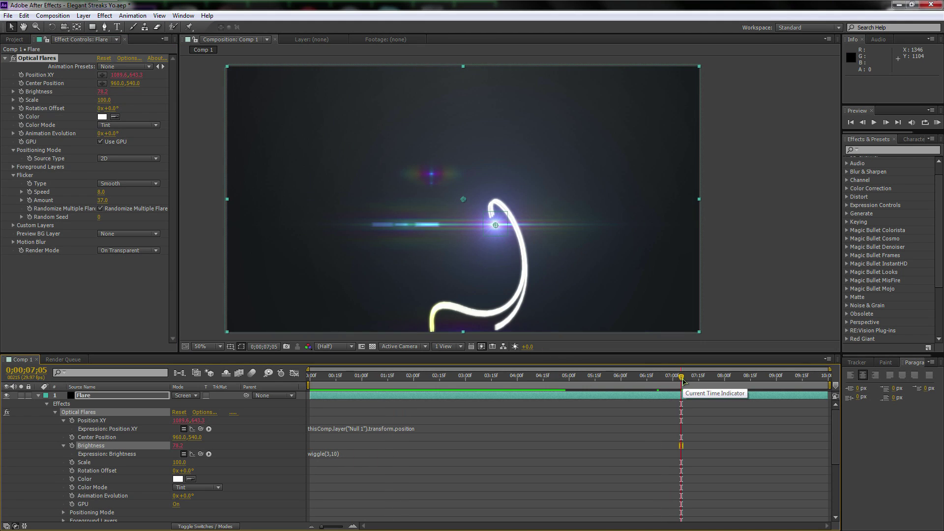